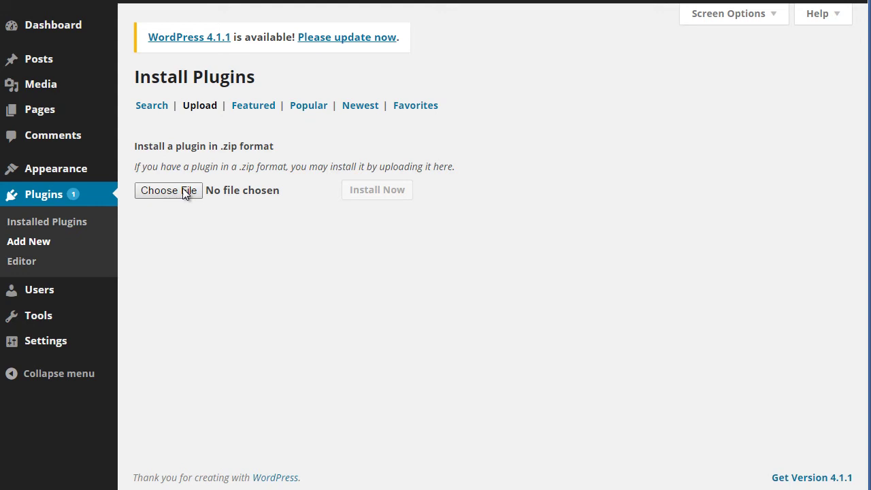
Upload 08-WPPlugin.zip, install it, and activate the Zaxaa Member plugin
left_click(182, 187)
left_click(200, 105)
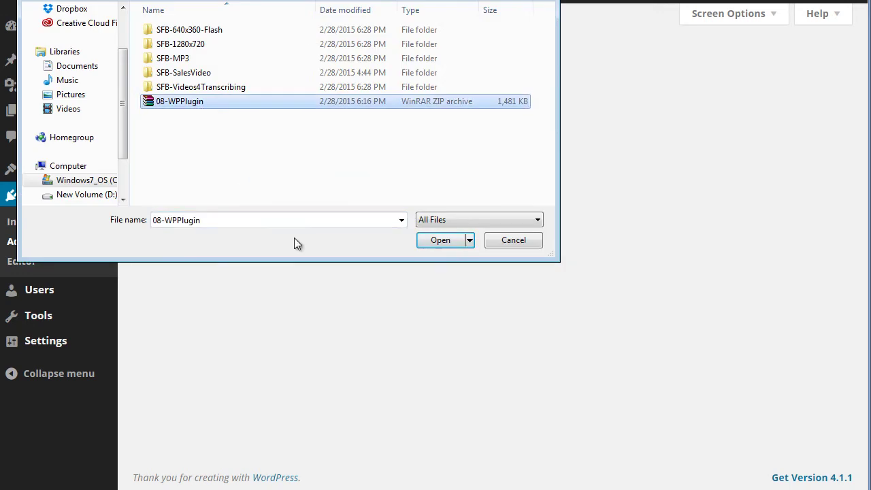
left_click(453, 239)
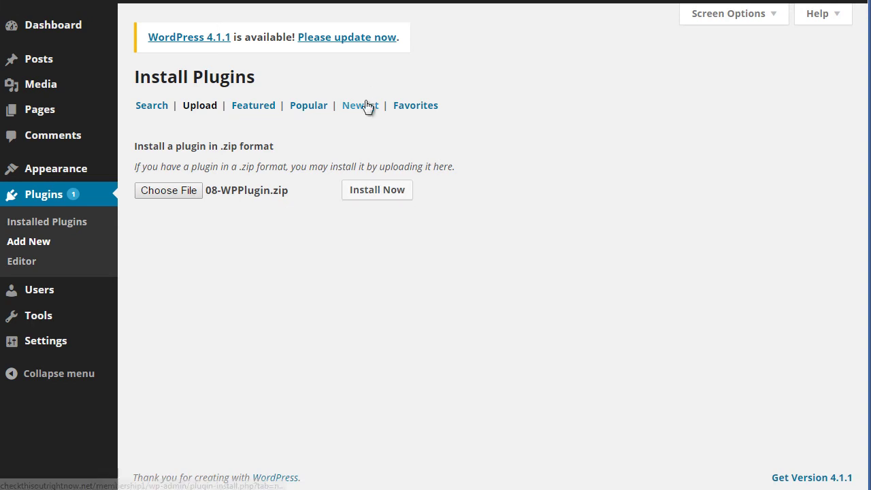
left_click(369, 194)
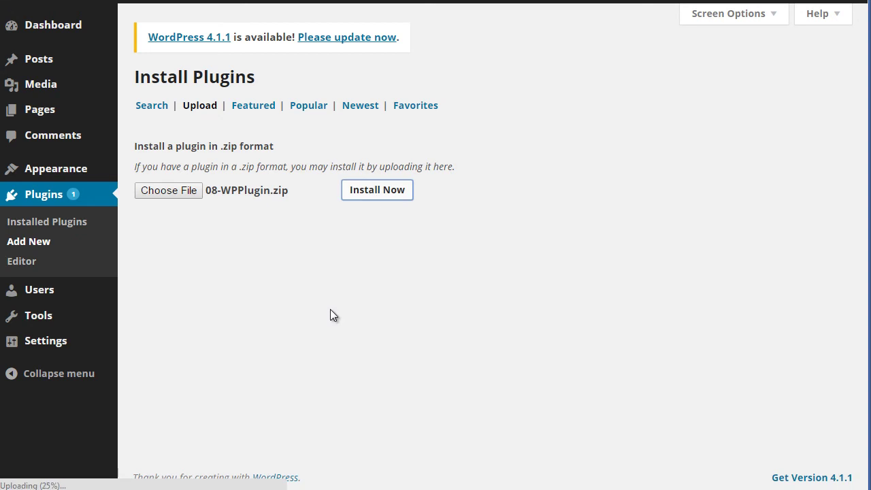
left_click(186, 181)
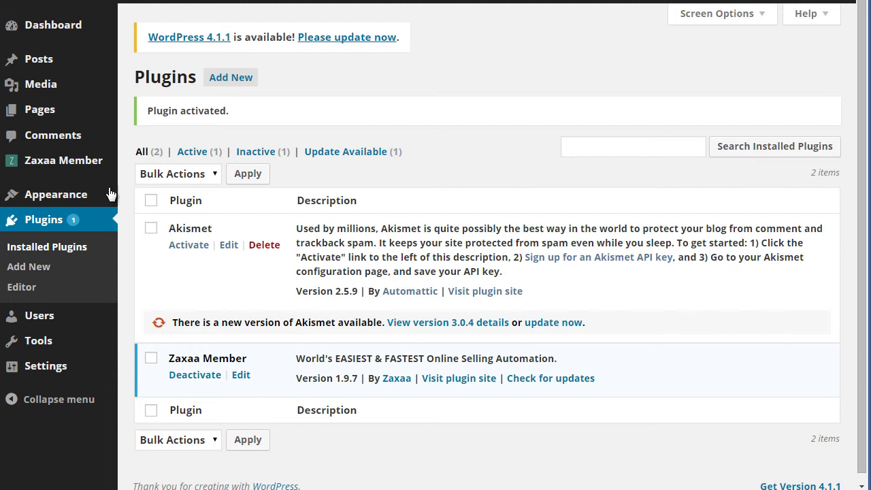
Open Zaxaa Member, review its membership pages, and advance to the API signature step
left_click(54, 161)
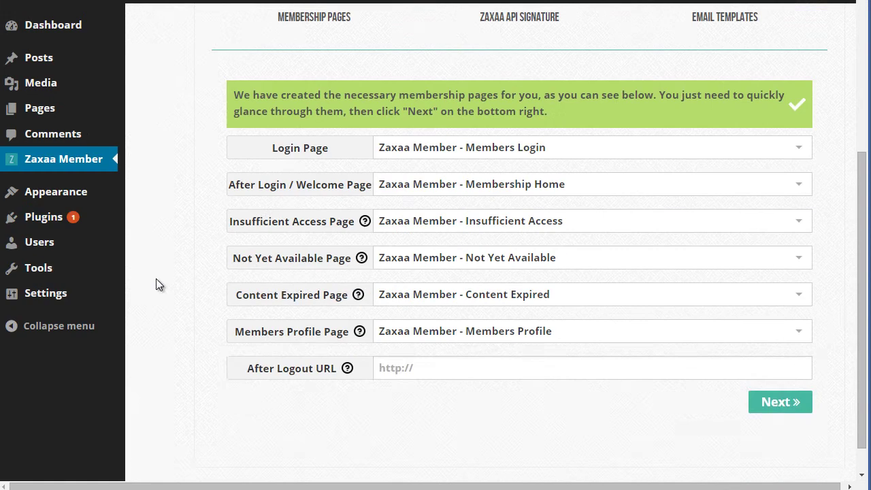
scroll(155, 279, "up", 2)
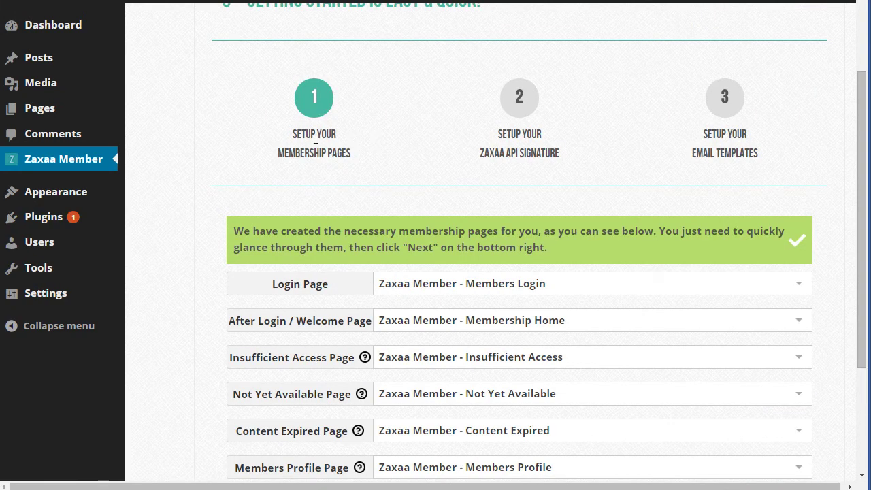
scroll(405, 175, "up", 1)
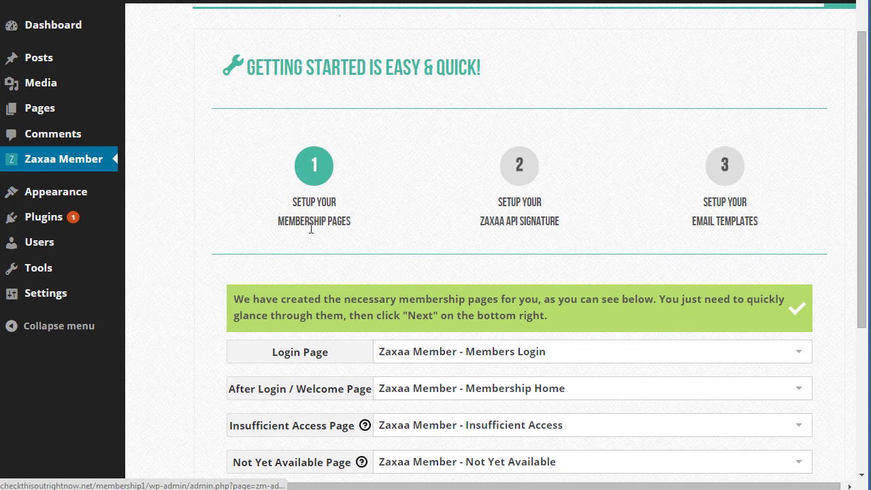
scroll(195, 286, "down", 2)
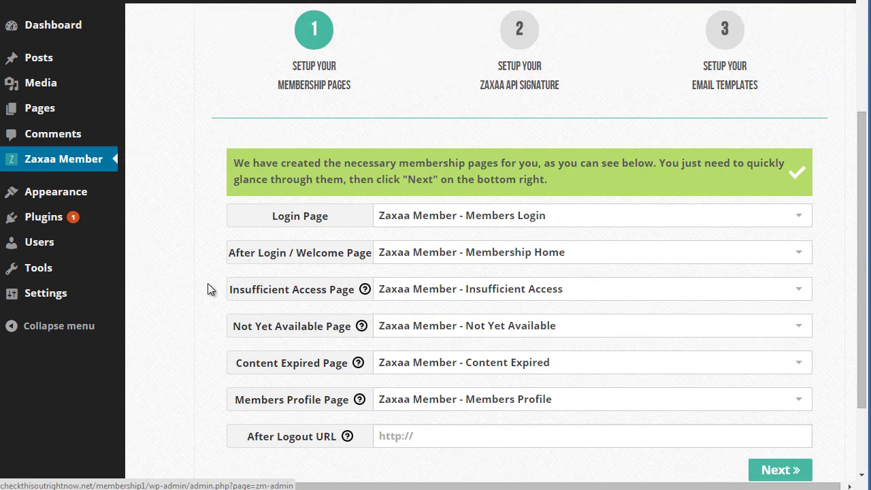
scroll(375, 255, "down", 1)
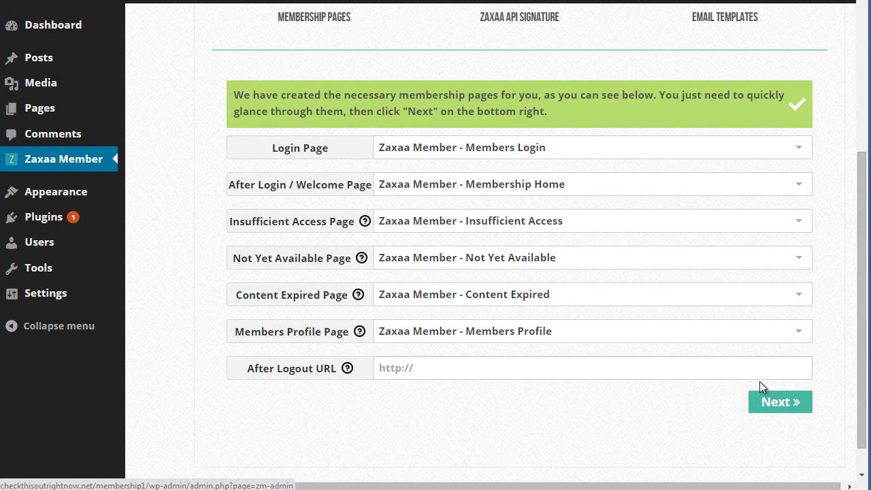
left_click(780, 403)
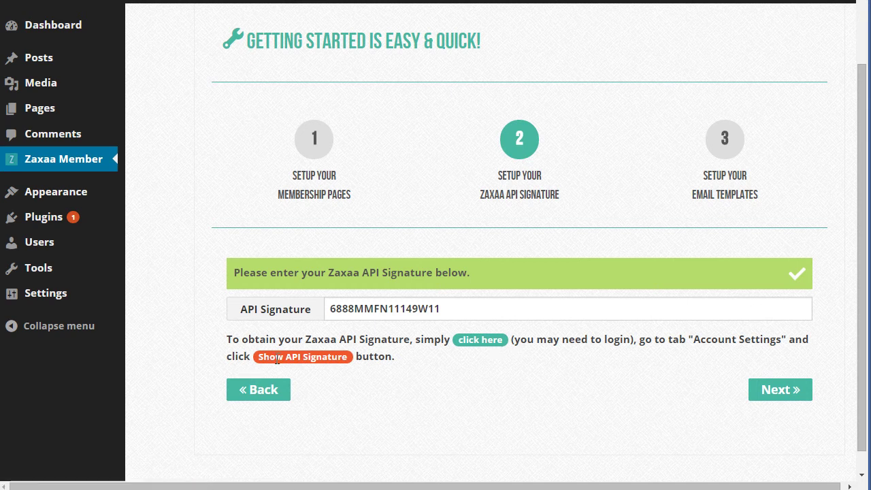
Check the prefilled API signature and continue to the email templates step, enlarging the page
left_click(469, 311)
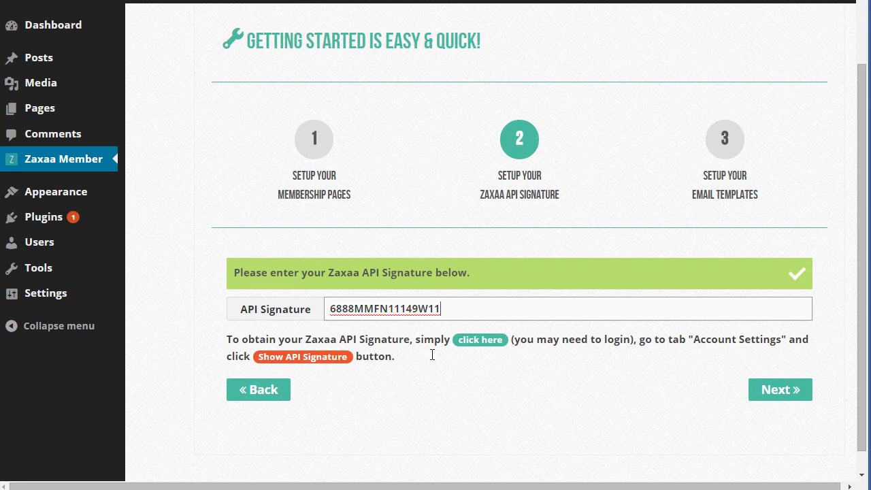
left_click(763, 388)
key("ctrl+plus")
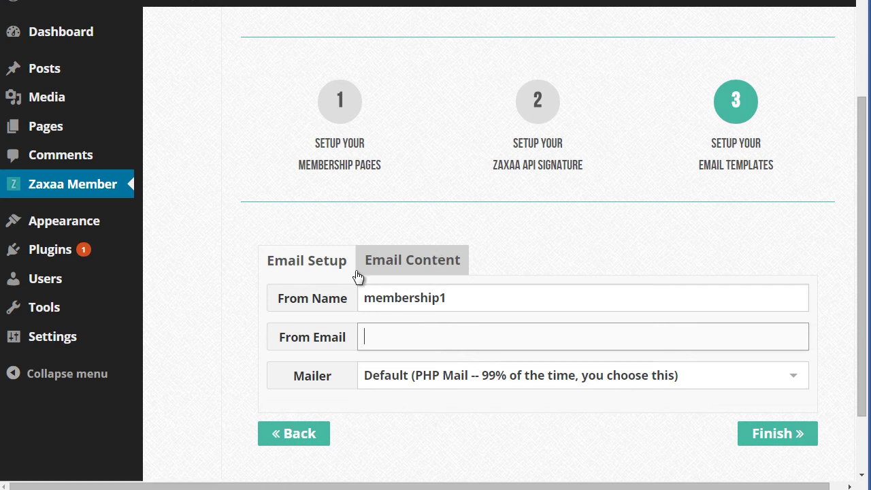
Change the From Name to 'Your Company Name' and keep the Default mailer
left_click(452, 297)
double_click(436, 297)
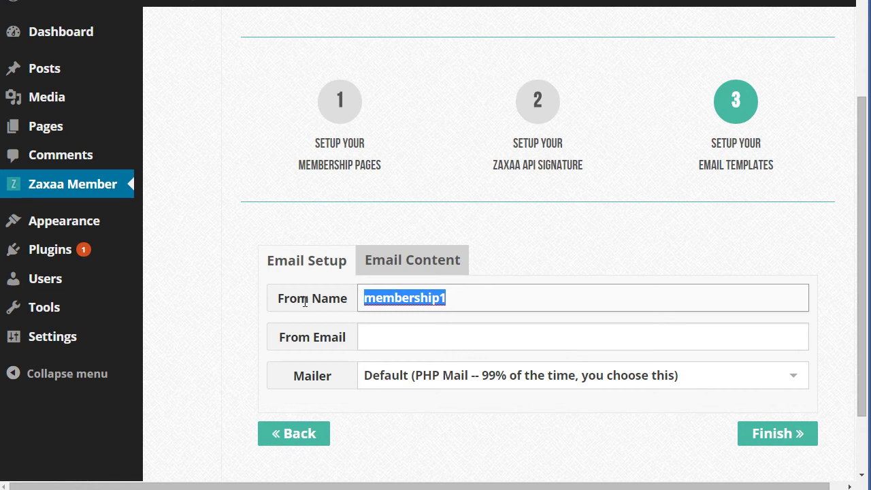
type("Your ")
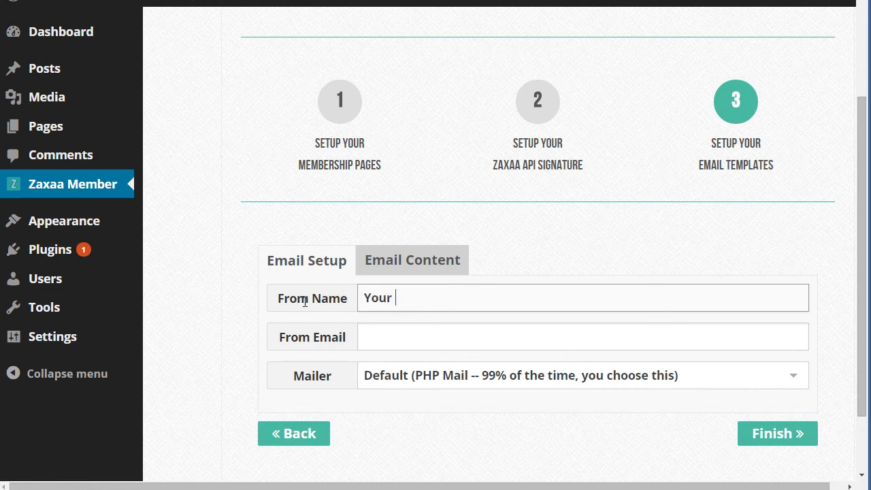
type("Company Name")
left_click(375, 336)
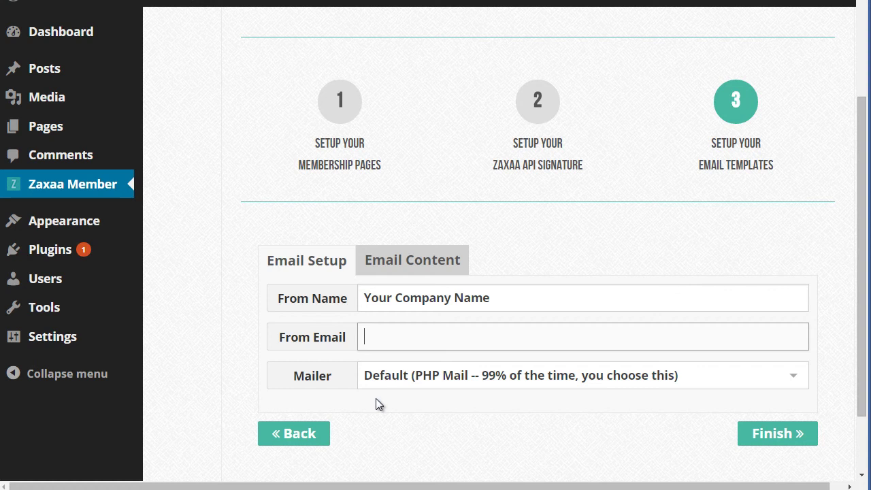
left_click(429, 379)
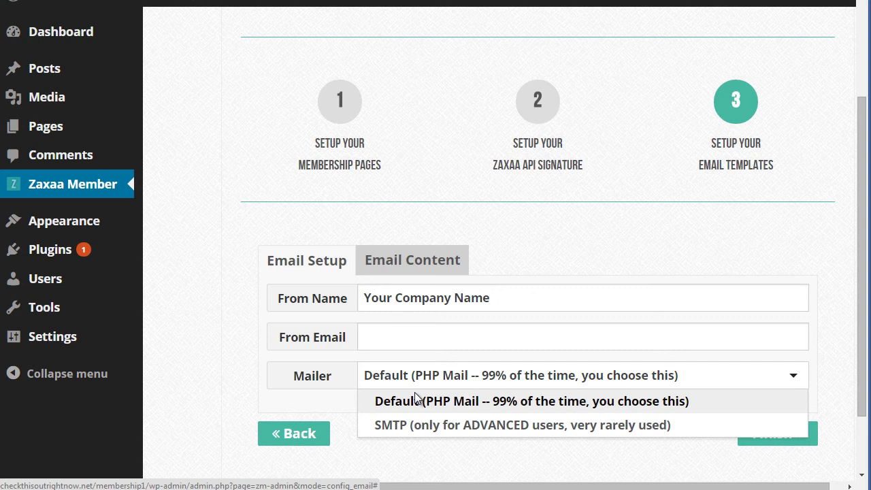
left_click(441, 334)
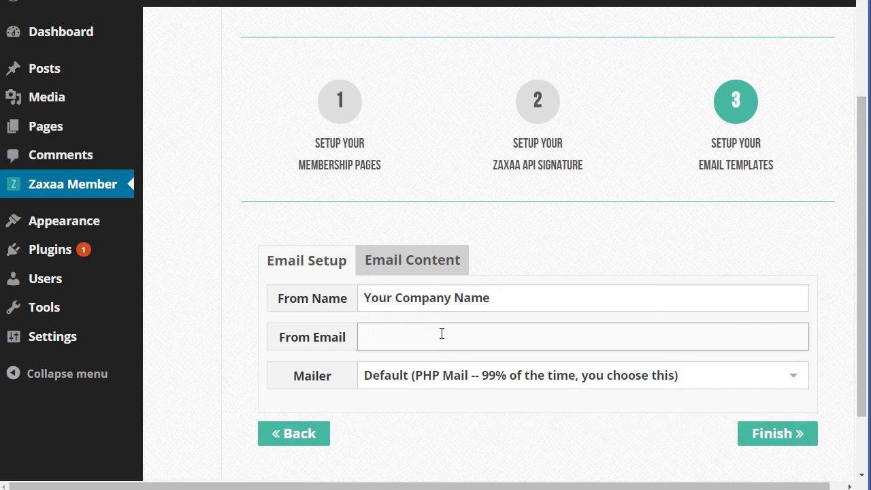
Review the Email Content templates, including [%username%] and Forgot Password, then finish the wizard
left_click(441, 265)
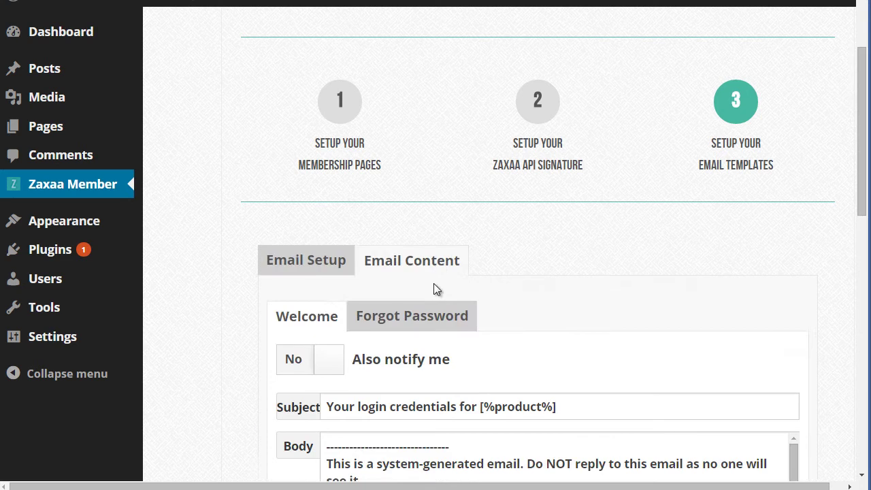
scroll(254, 327, "down", 2)
scroll(254, 327, "down", 2)
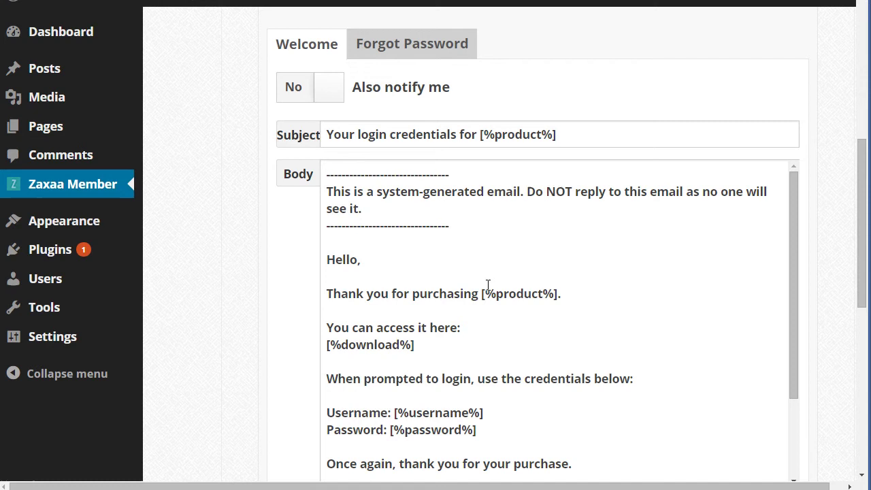
scroll(313, 281, "down", 6)
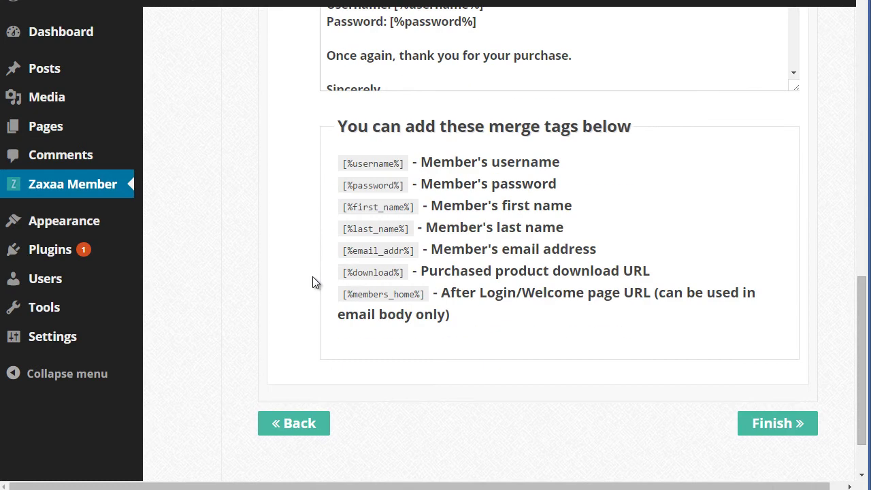
scroll(314, 275, "up", 1)
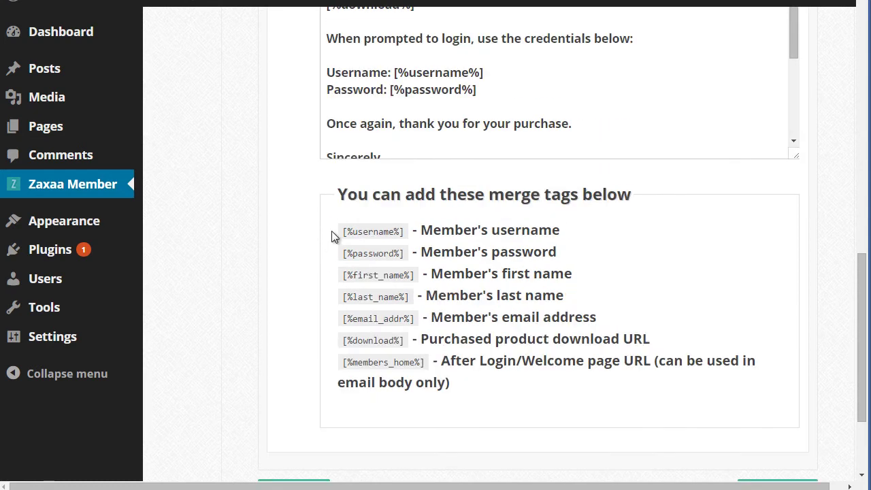
left_click_drag(334, 231, 407, 232)
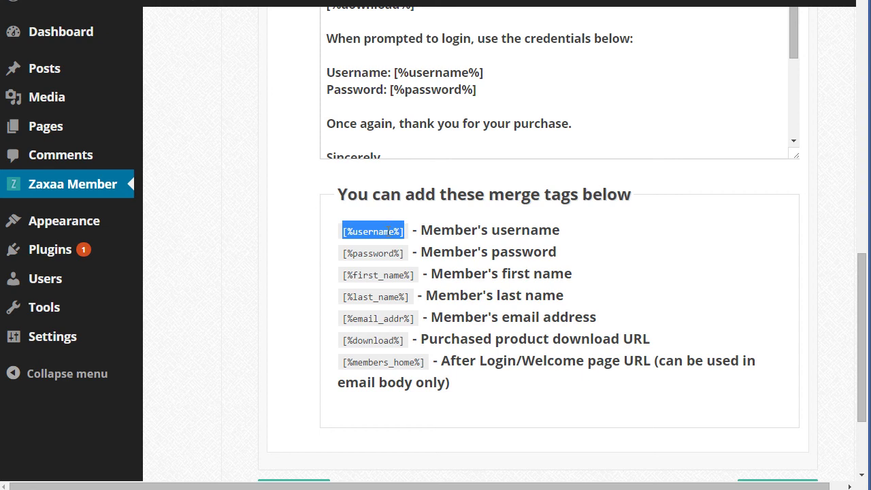
scroll(395, 210, "up", 4)
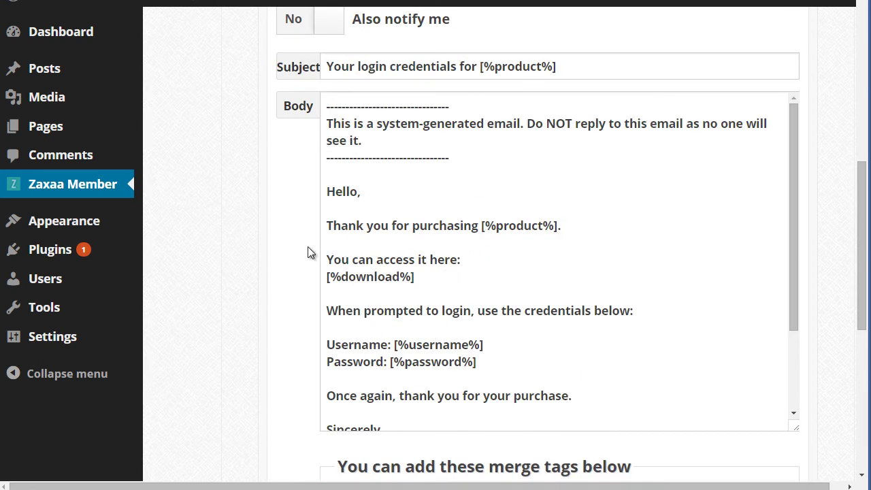
scroll(307, 253, "up", 2)
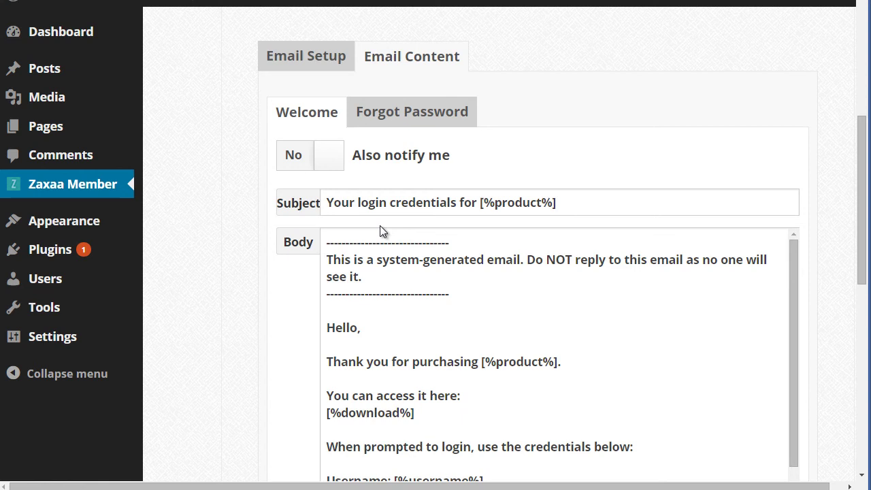
left_click(393, 127)
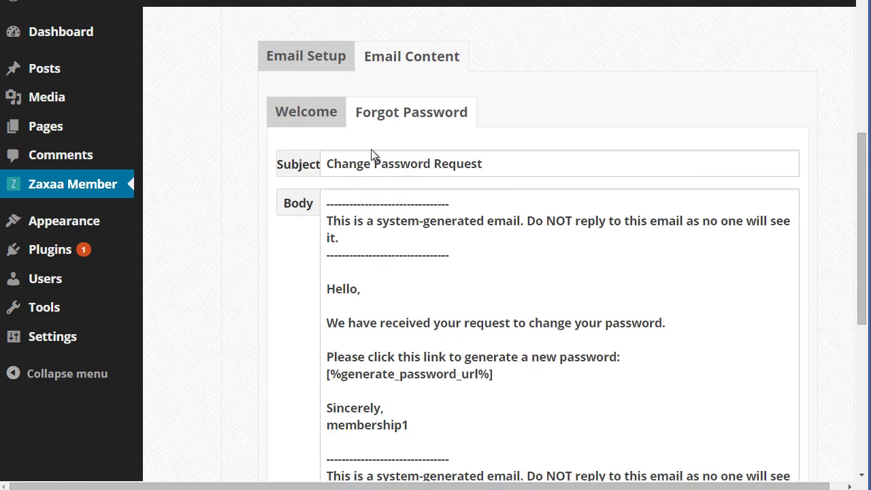
left_click(321, 55)
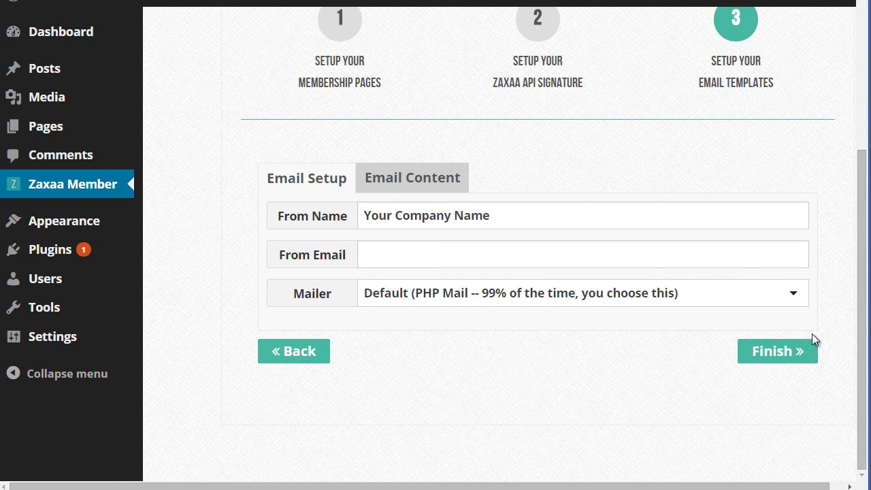
left_click(775, 351)
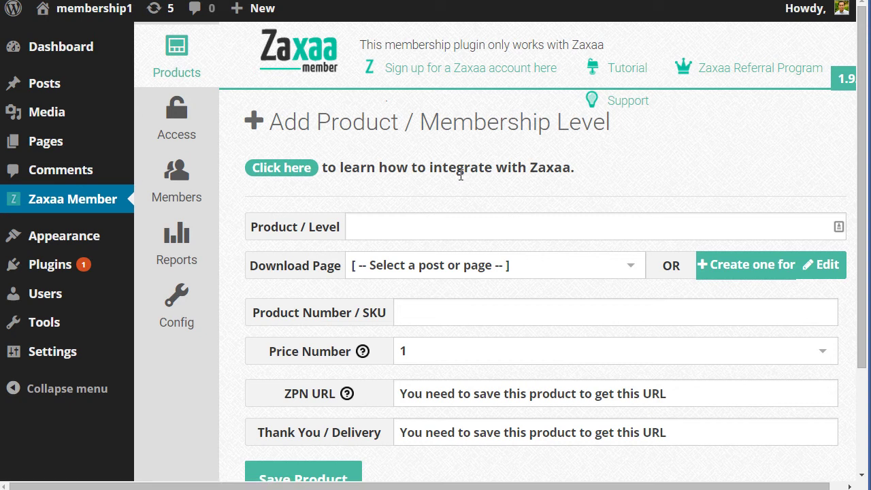
Copy the Profits Theme product title from the Zaxaa product page
scroll(335, 232, "down", 1)
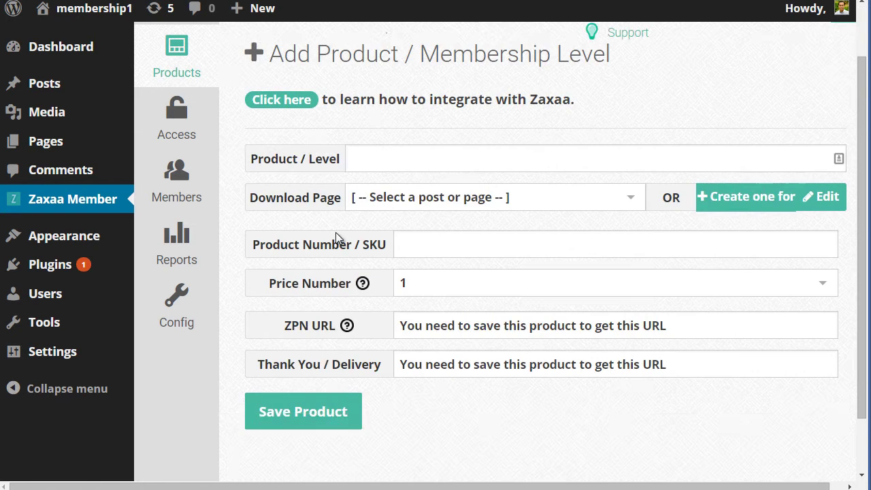
scroll(336, 232, "up", 1)
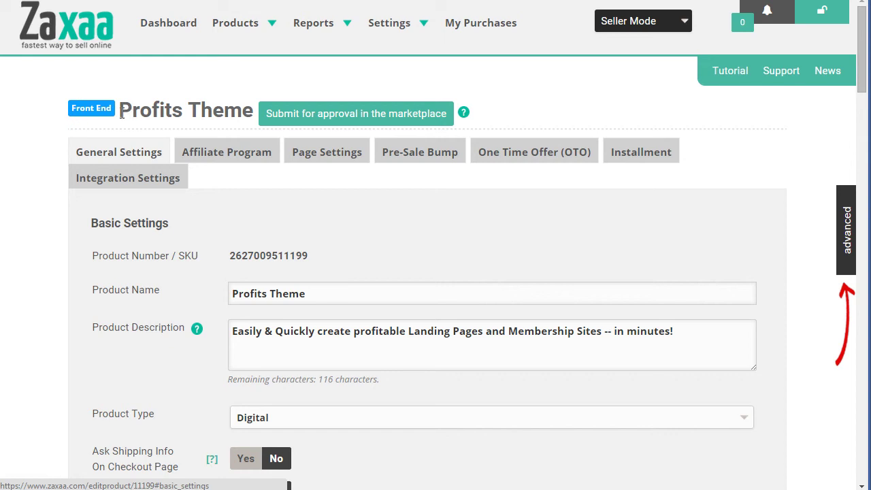
left_click_drag(120, 112, 254, 114)
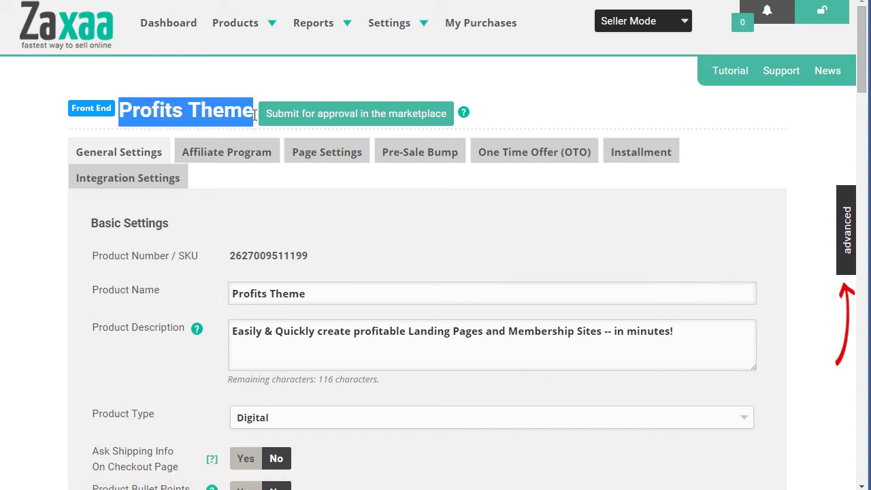
right_click(256, 115)
left_click(286, 124)
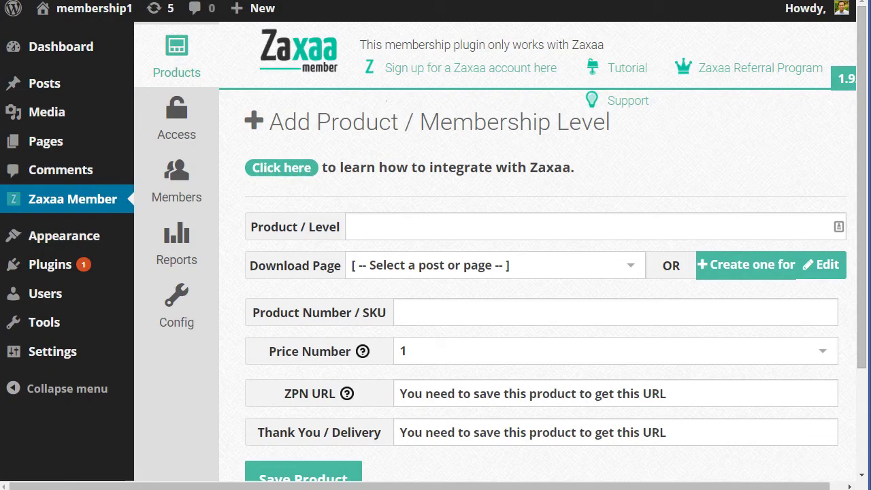
Paste Profits Theme into the Product / Level field
left_click(520, 227)
key("ctrl+v")
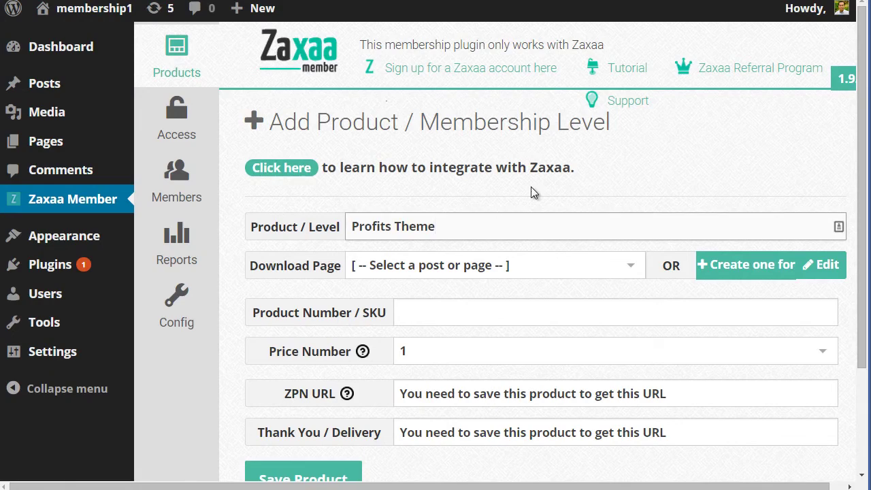
scroll(600, 164, "down", 1)
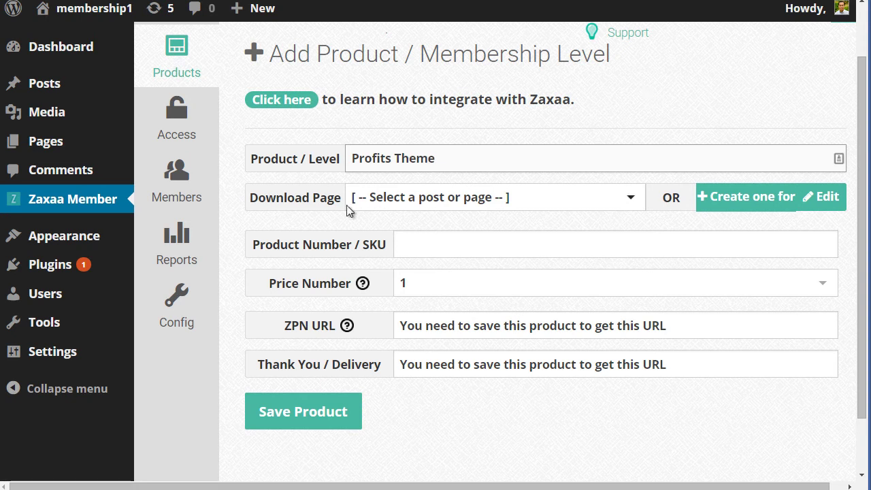
Create and select the download page 'Zaxaa Member - Download Page Profits Theme'
left_click(388, 197)
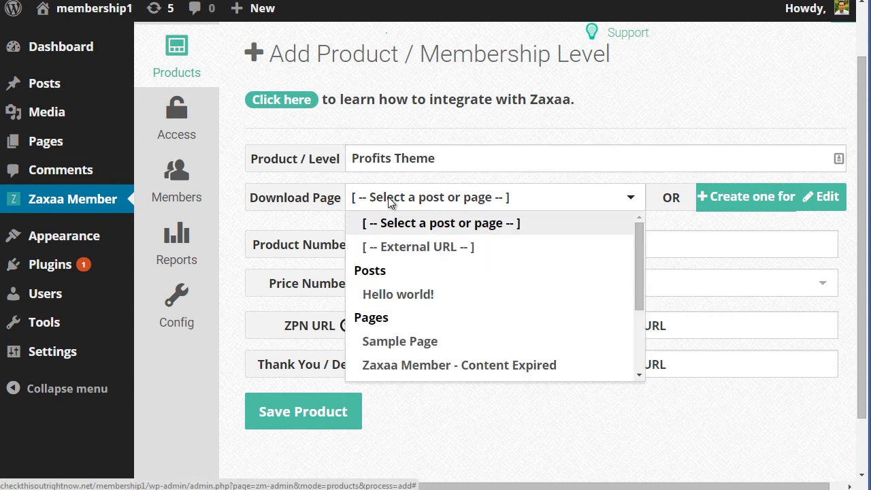
left_click(389, 198)
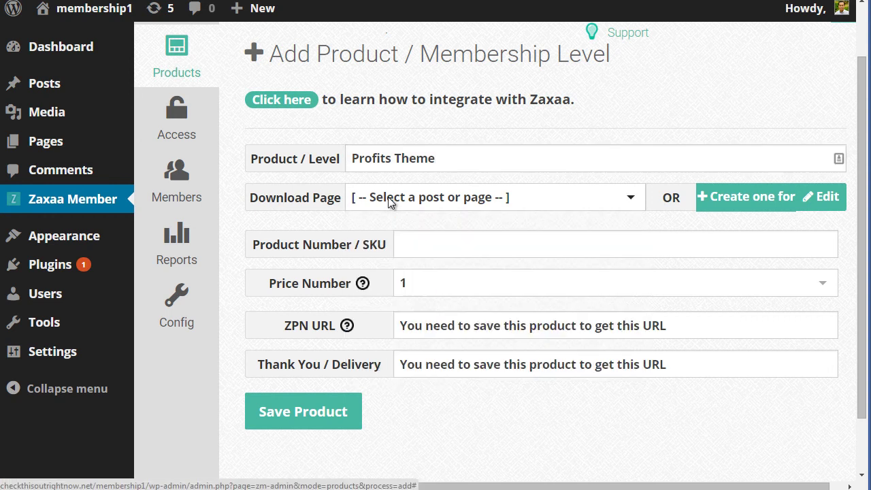
left_click(736, 201)
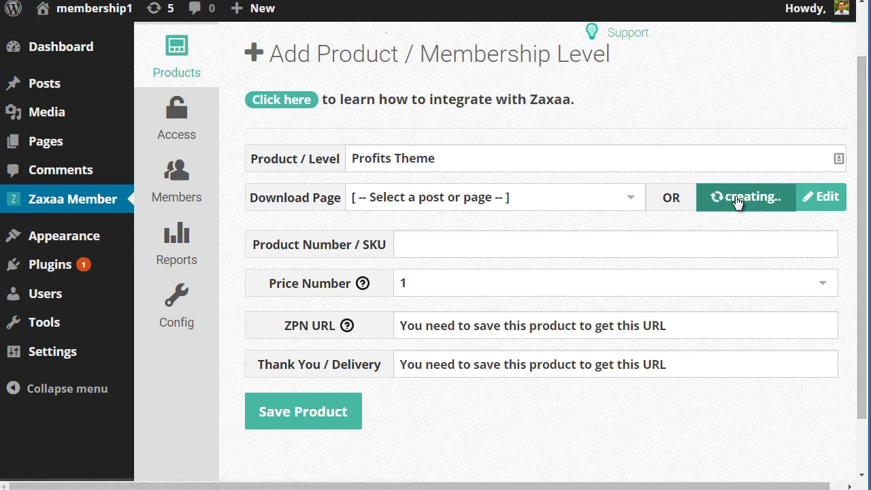
left_click(511, 206)
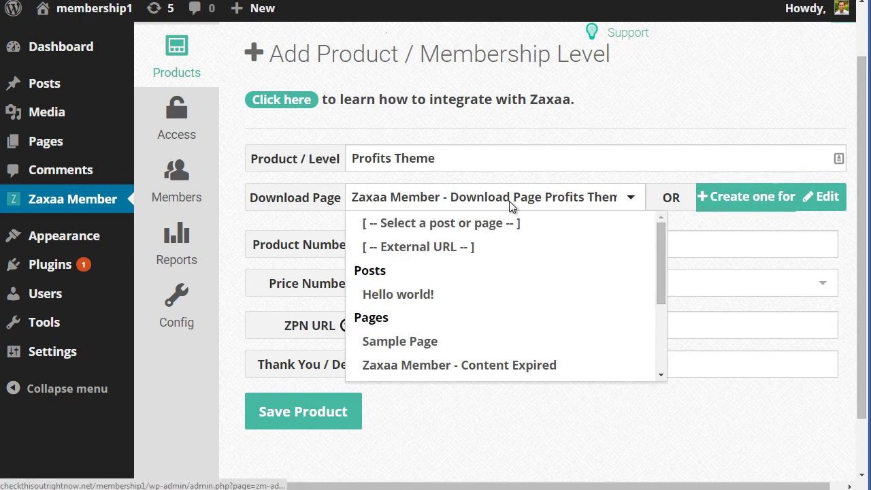
left_click(511, 206)
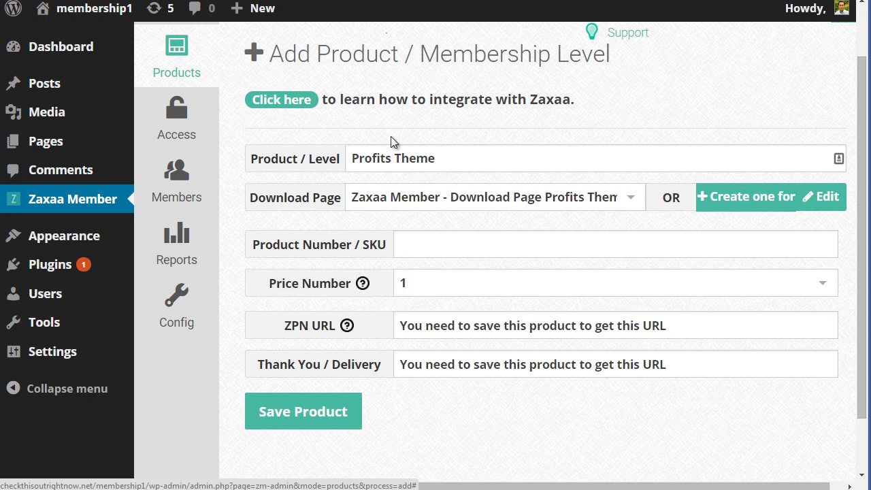
left_click(438, 244)
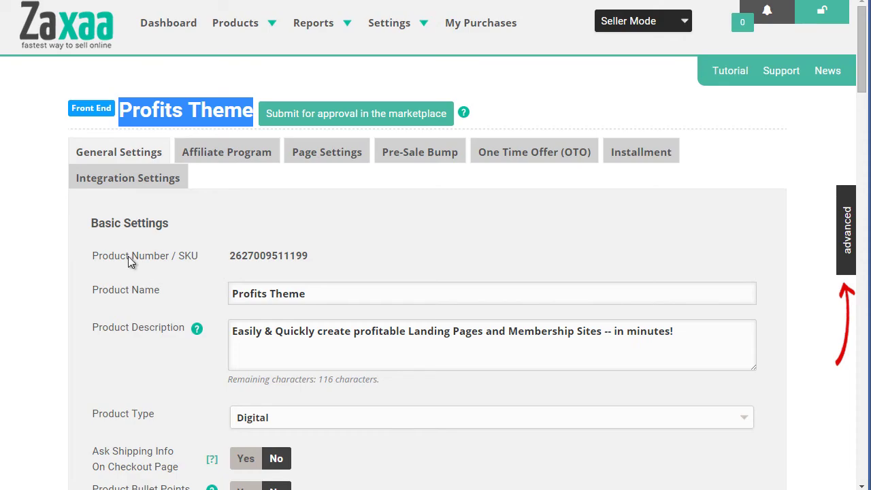
left_click(129, 262)
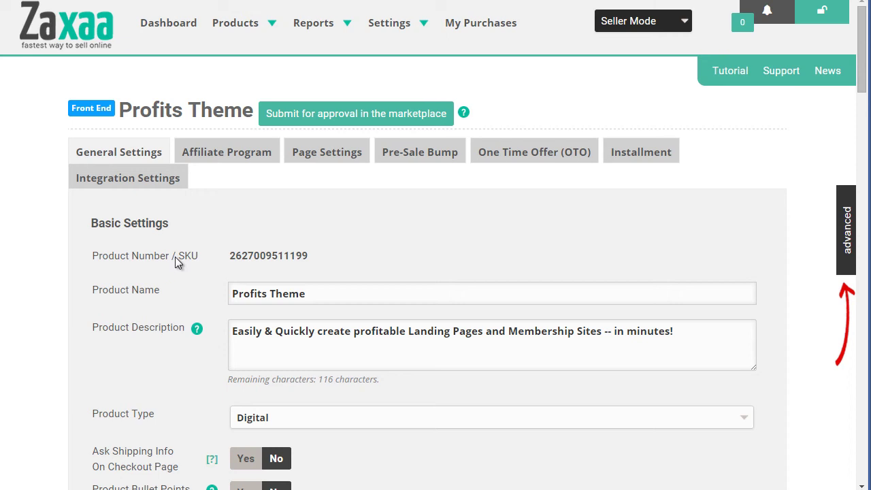
left_click_drag(307, 257, 233, 262)
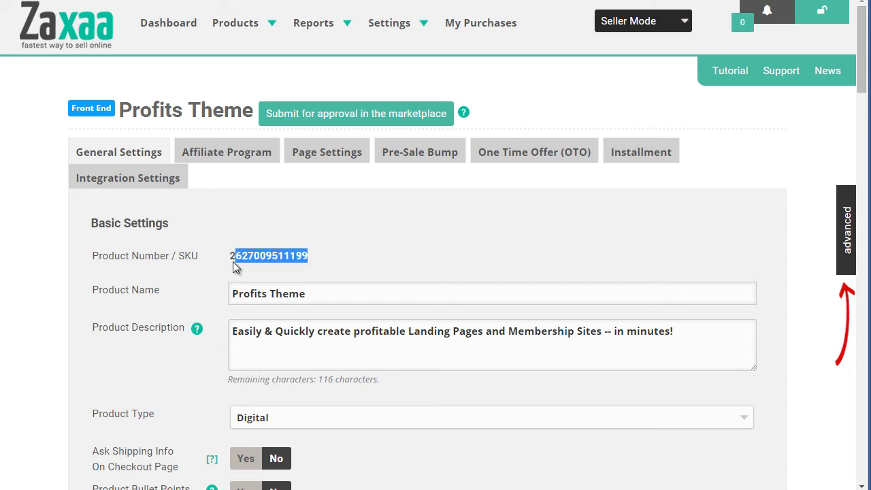
right_click(232, 259)
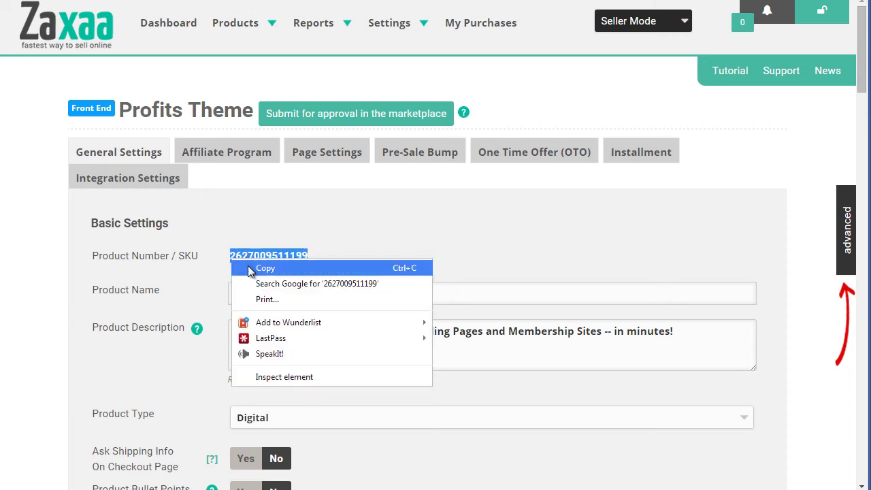
left_click(238, 268)
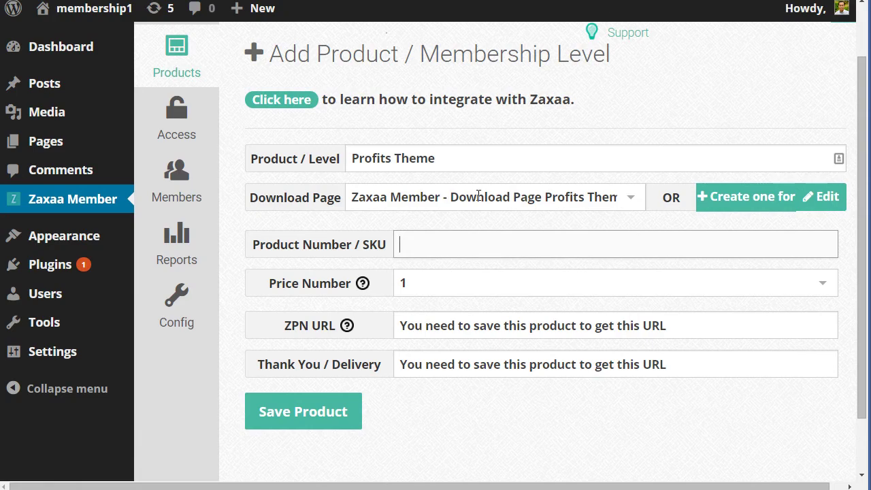
key("ctrl+v")
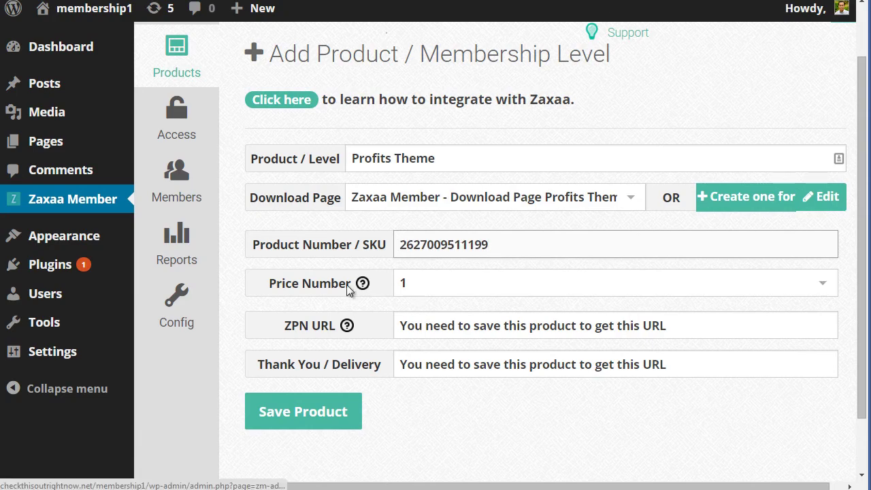
Keep Price Number at 1 and save the Profits Theme product
left_click(437, 288)
left_click(436, 288)
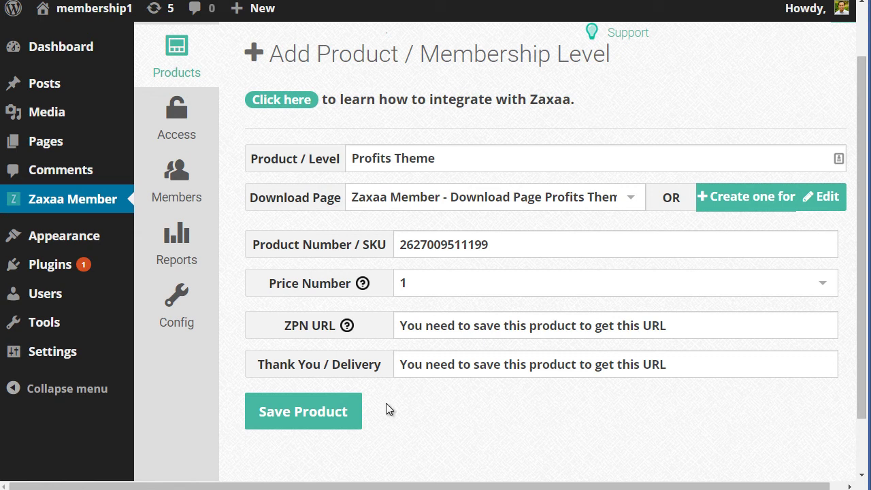
left_click(342, 415)
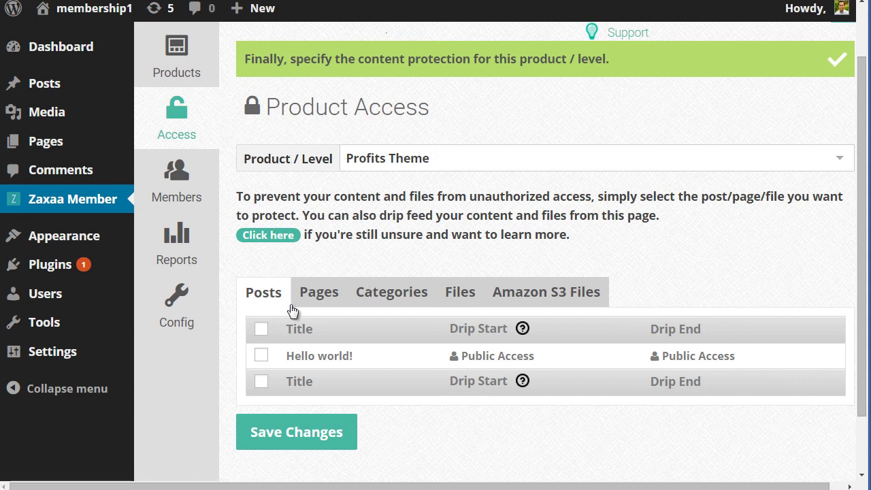
Browse the Pages, Categories, Files and Amazon S3 Files access tabs, then return to the product list
left_click(333, 296)
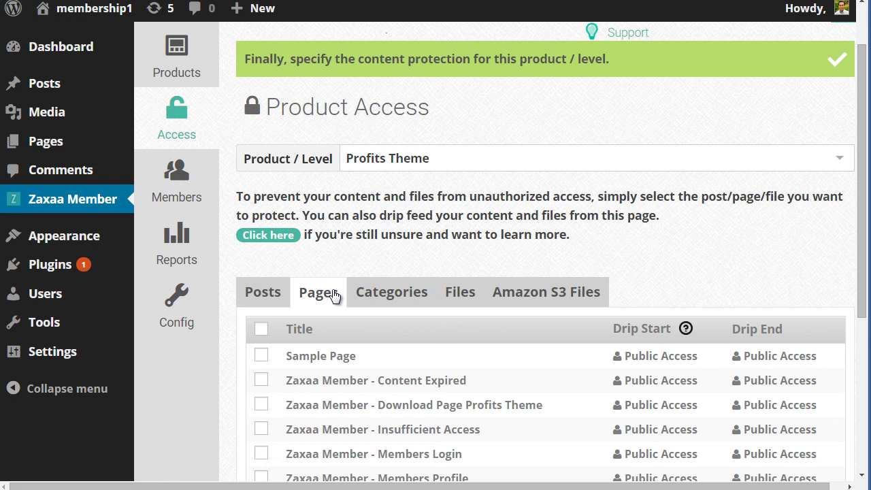
left_click(414, 294)
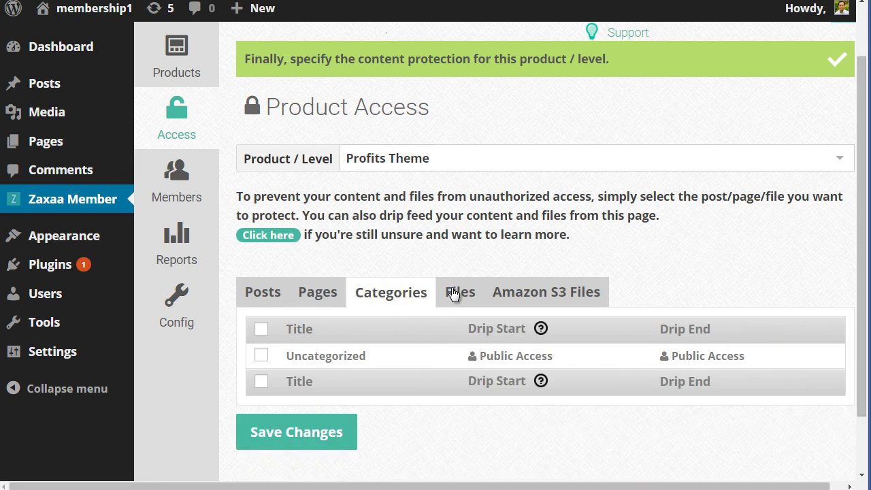
left_click(453, 294)
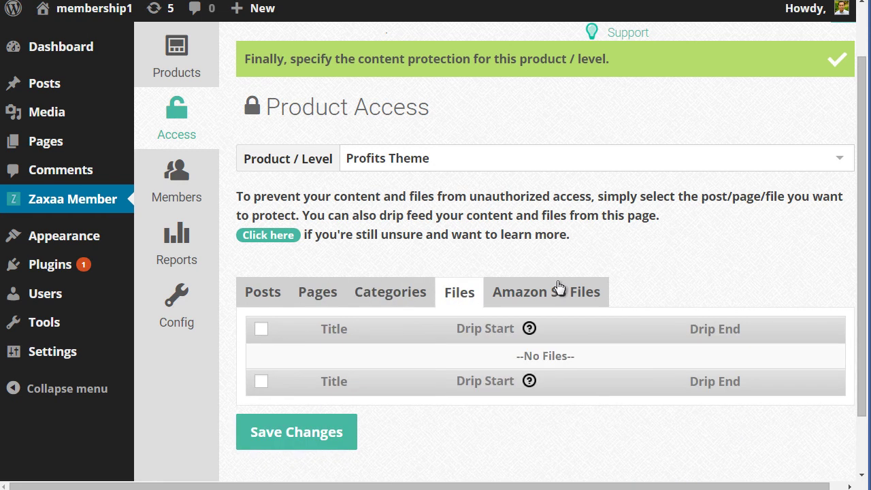
left_click(558, 287)
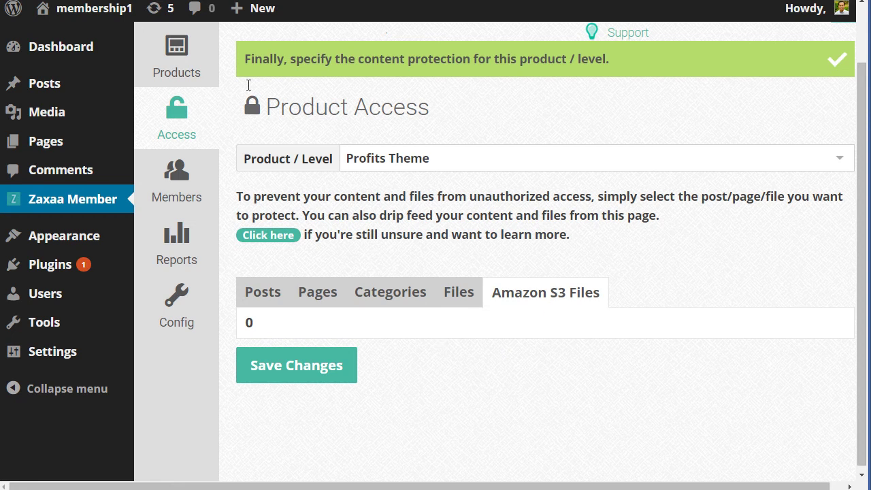
left_click(178, 80)
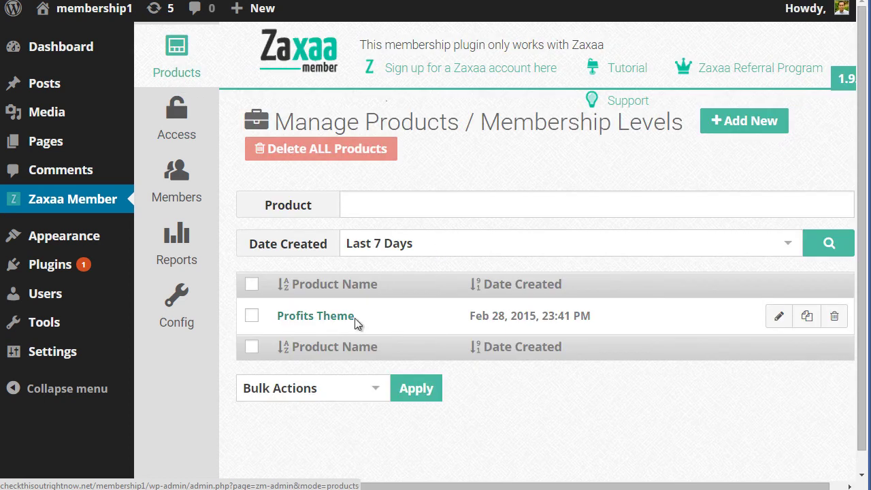
Edit Profits Theme and copy its generated ZPN URL
left_click(779, 317)
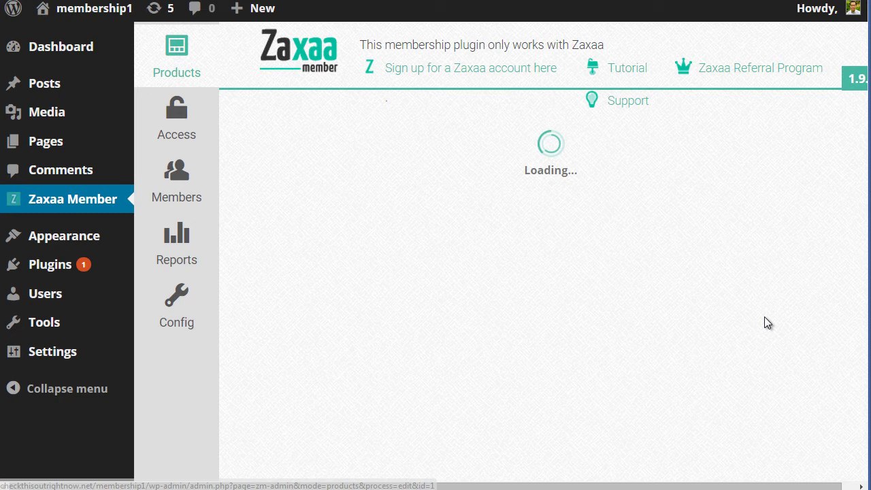
scroll(602, 283, "down", 1)
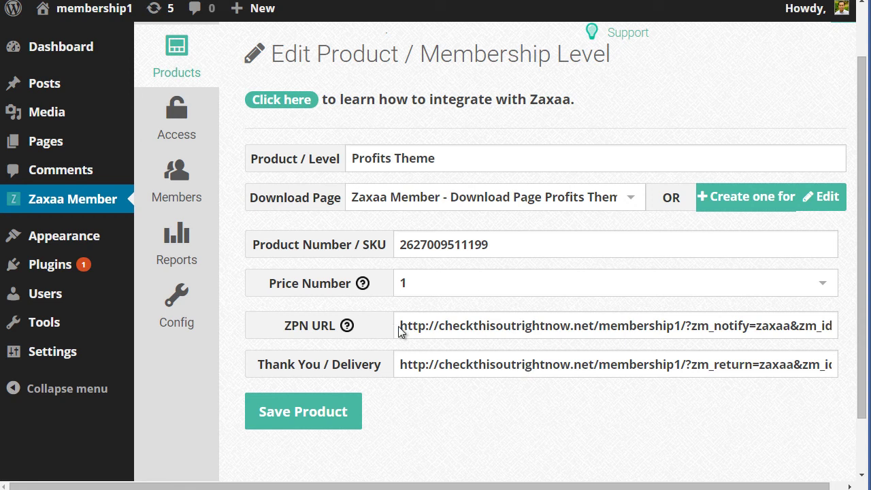
left_click_drag(399, 328, 855, 331)
right_click(643, 324)
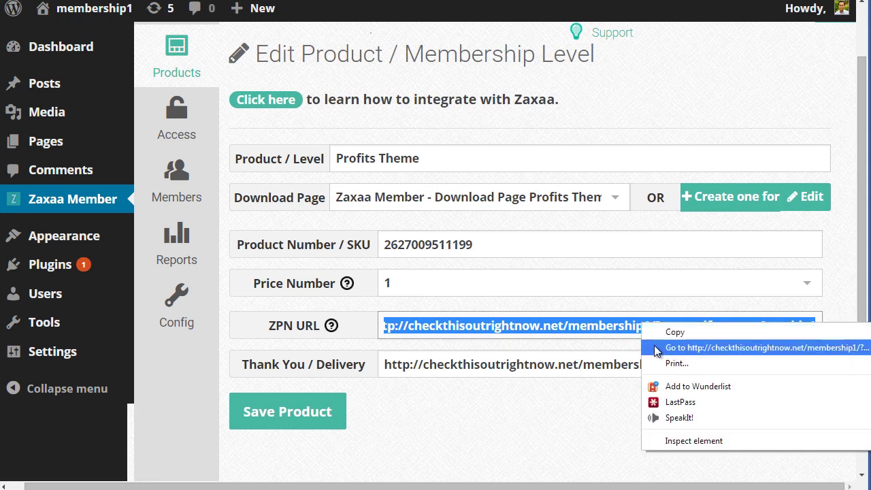
left_click(654, 345)
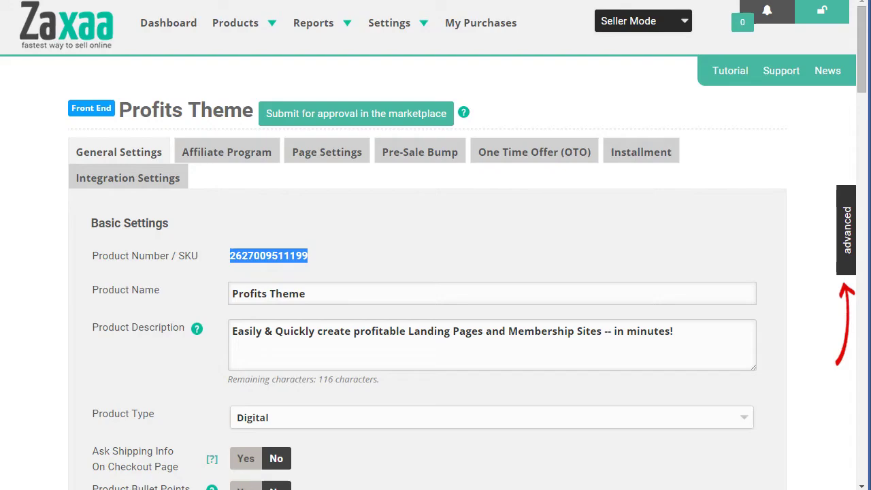
Turn on Script Integration for the Zaxaa product
left_click(49, 263)
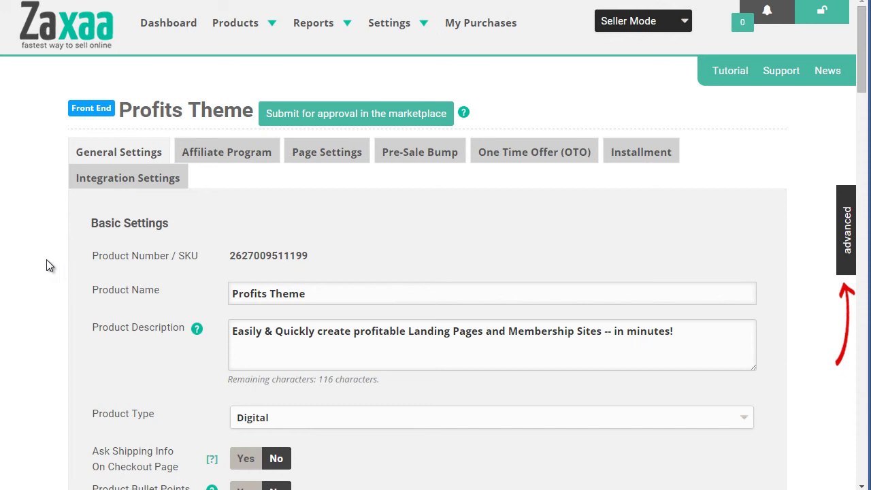
scroll(57, 276, "down", 20)
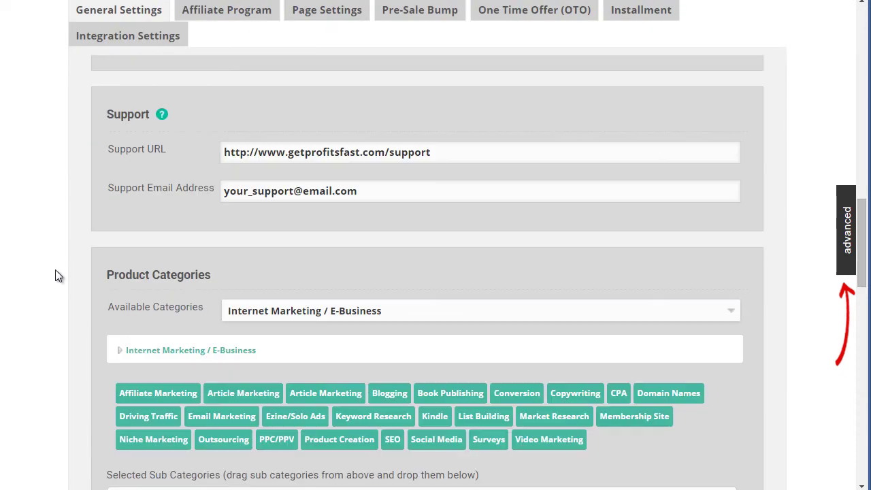
scroll(56, 276, "down", 7)
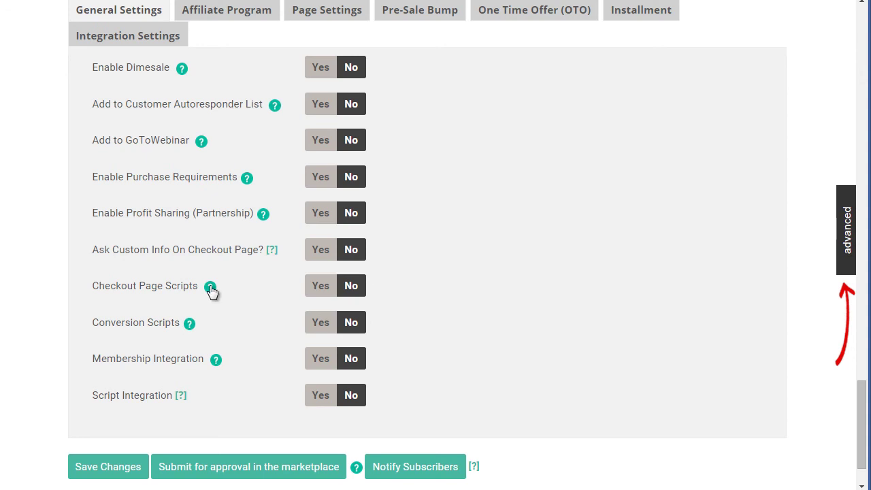
left_click(321, 394)
Paste the zm_notify address into the ZPN URL field and save changes
scroll(330, 397, "down", 3)
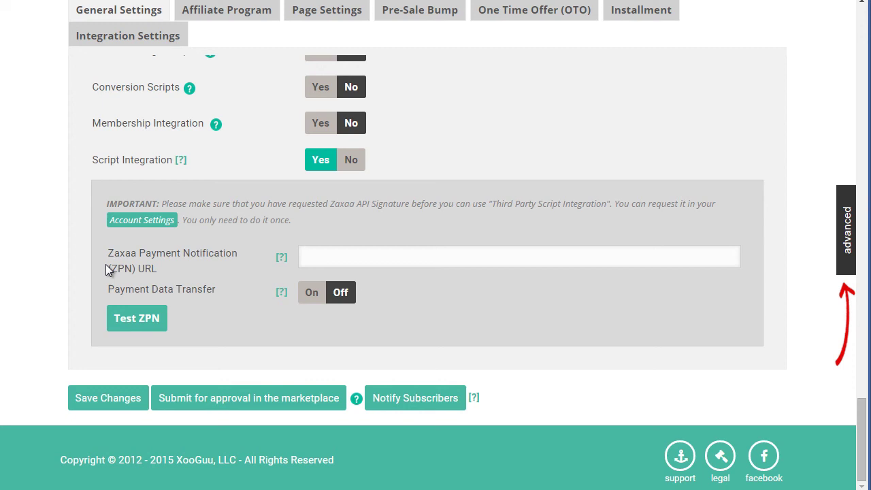
left_click(331, 257)
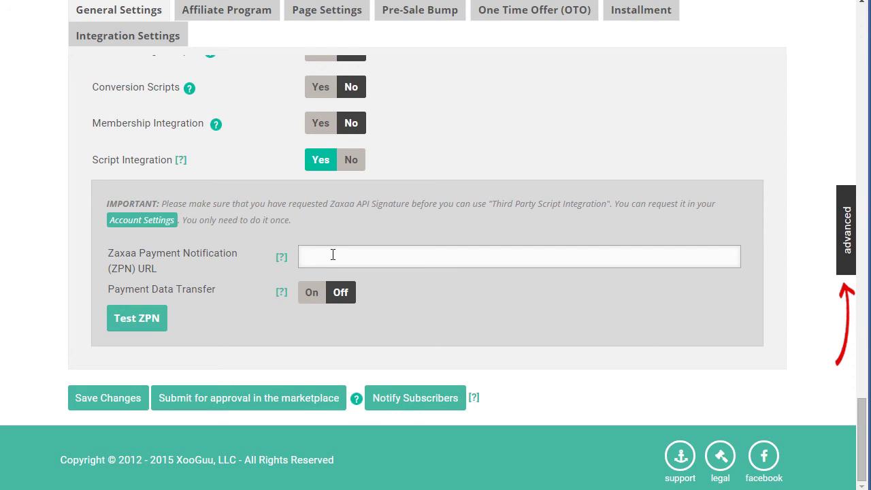
right_click(331, 256)
left_click(366, 332)
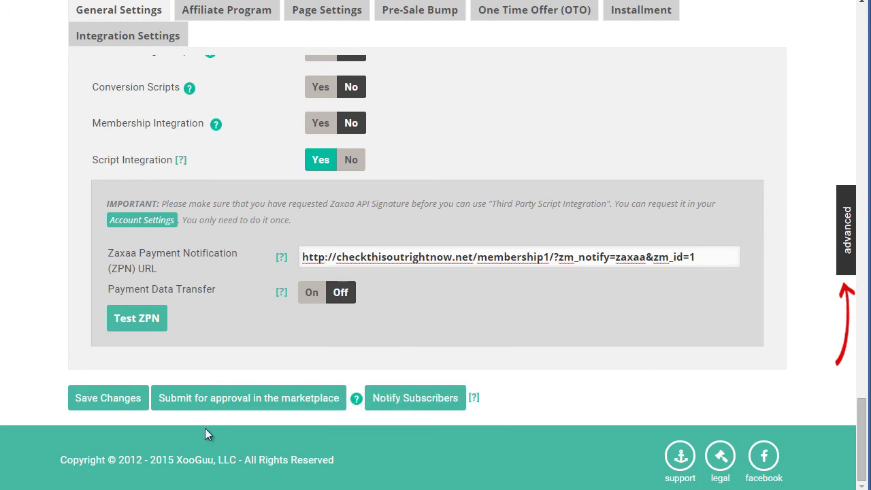
left_click(114, 400)
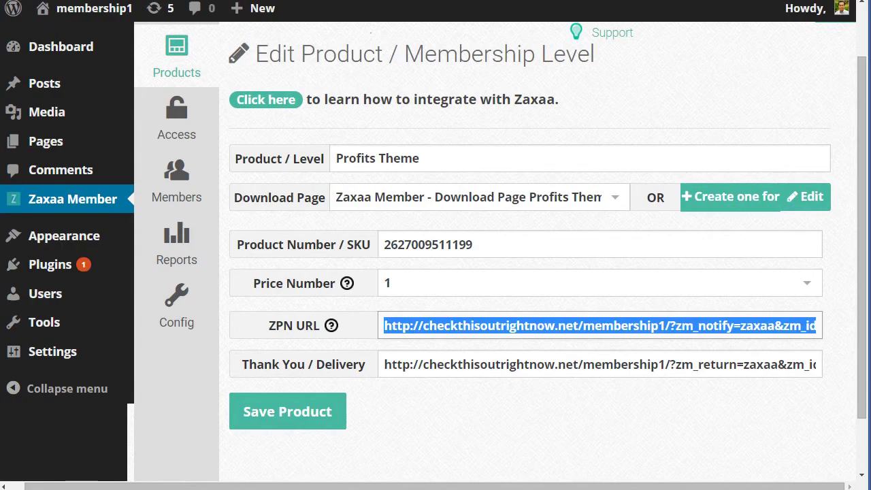
Copy the Profits Theme Thank You / Delivery URL from the Zaxaa Member product settings
left_click_drag(385, 371, 859, 370)
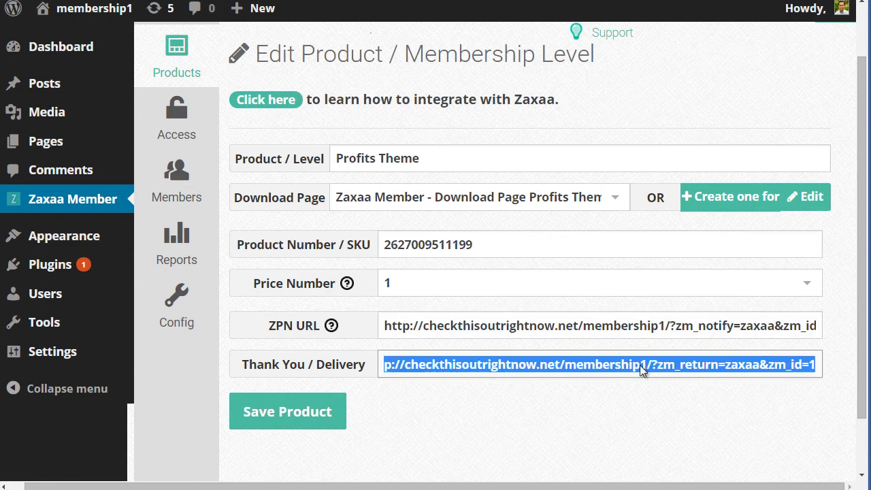
right_click(549, 362)
left_click(581, 375)
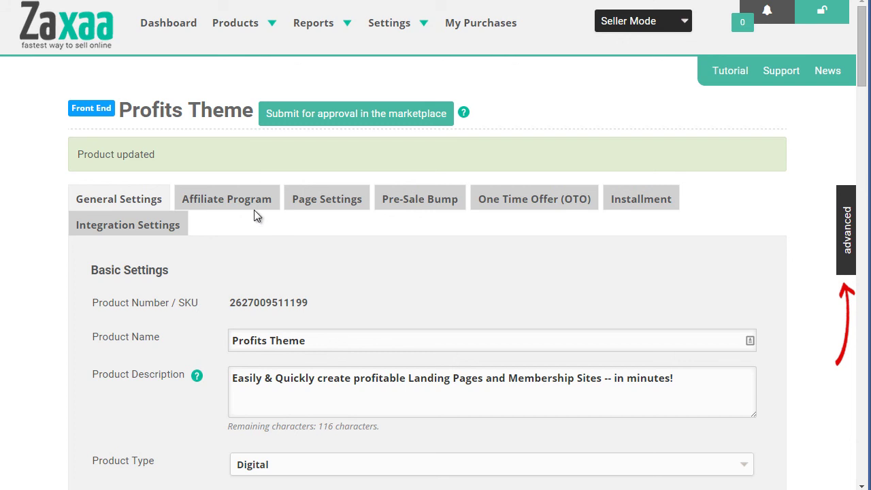
left_click(328, 193)
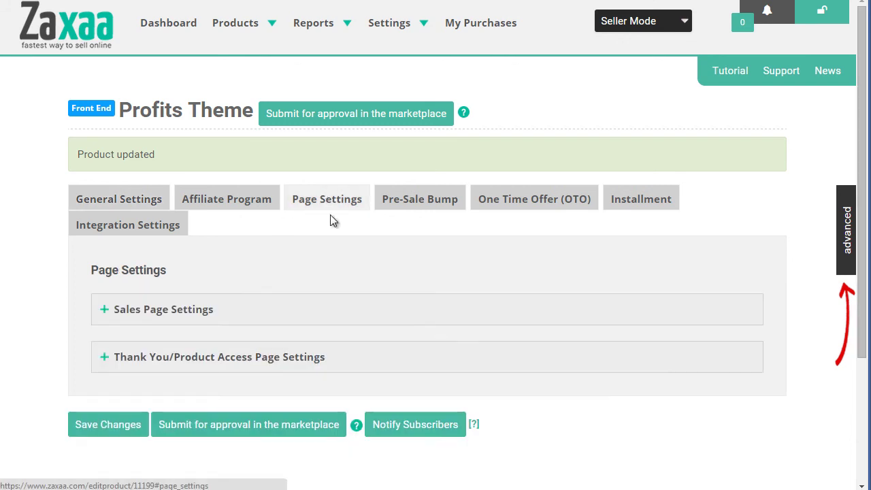
left_click(105, 357)
scroll(106, 359, "down", 2)
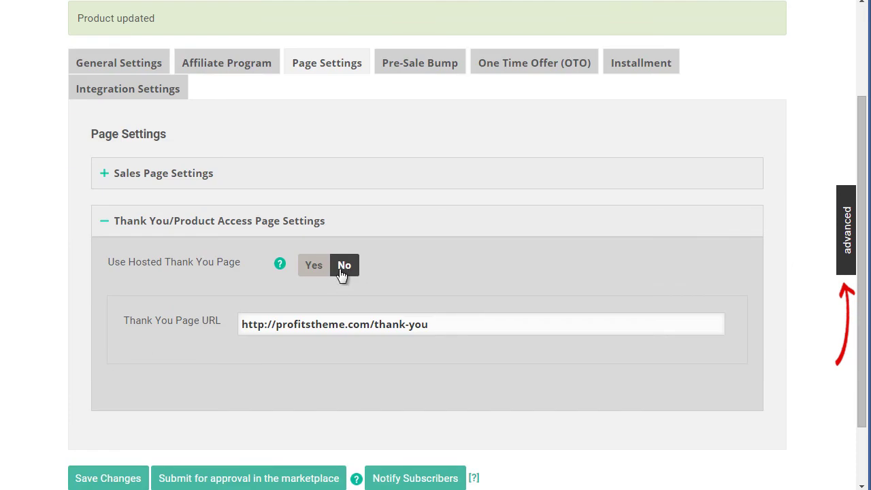
left_click_drag(439, 324, 244, 332)
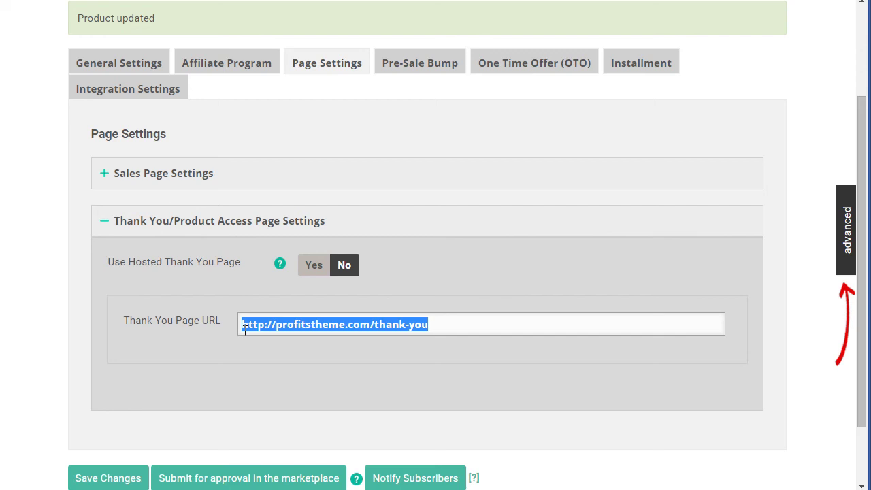
right_click(262, 325)
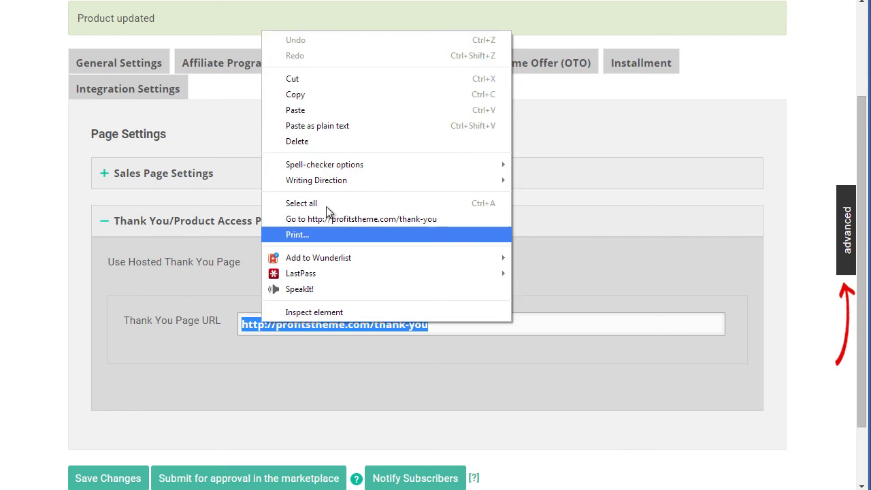
left_click(343, 111)
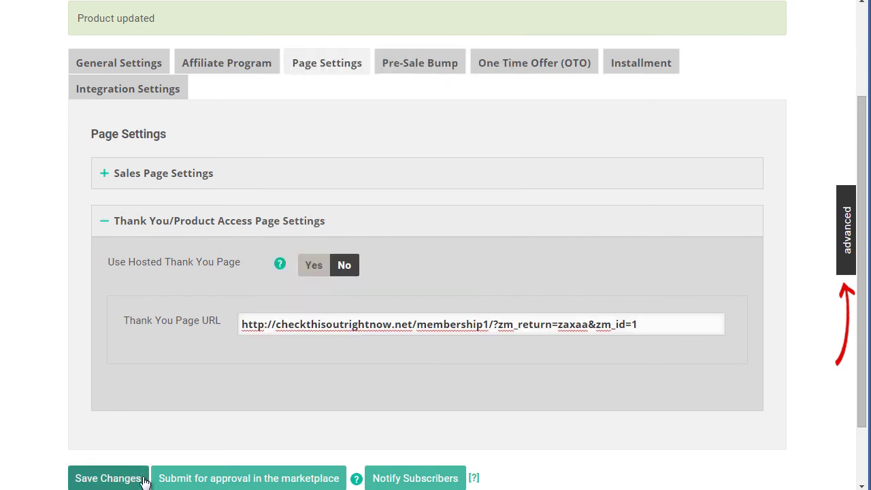
left_click(108, 477)
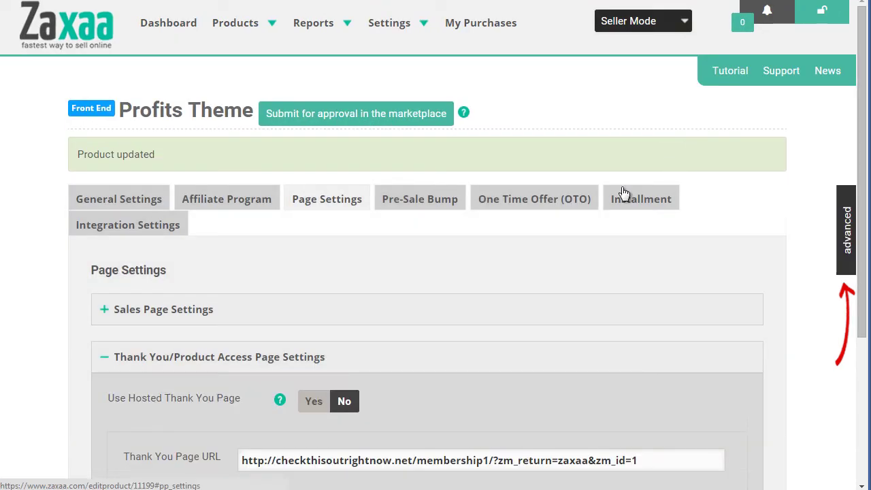
Open the Order Buttons page from Profits Theme's Integration Settings in Zaxaa
scroll(621, 187, "down", 1)
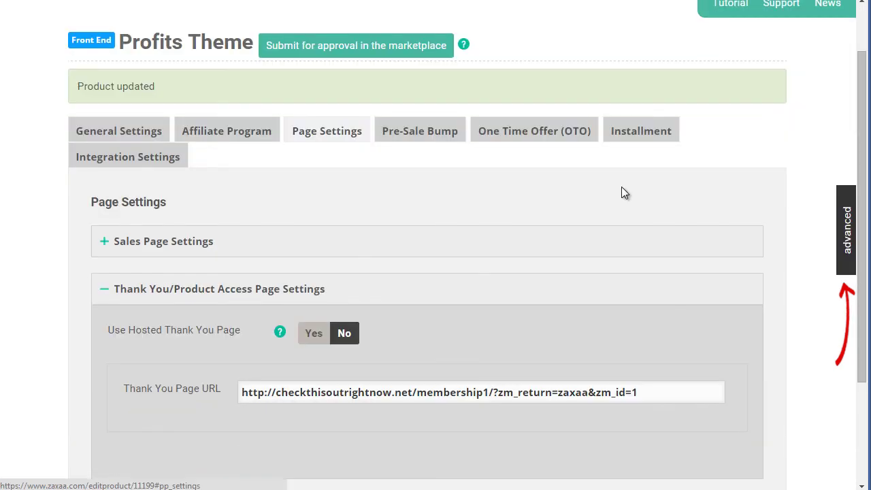
left_click(136, 158)
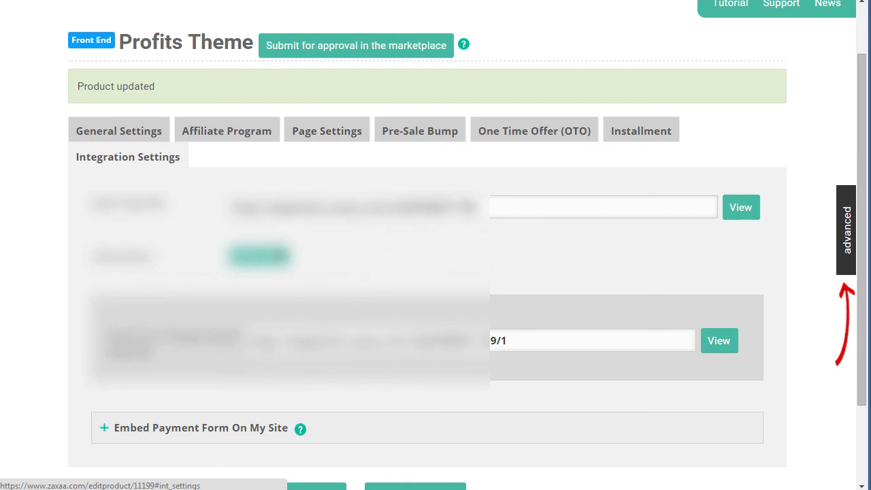
left_click(258, 256)
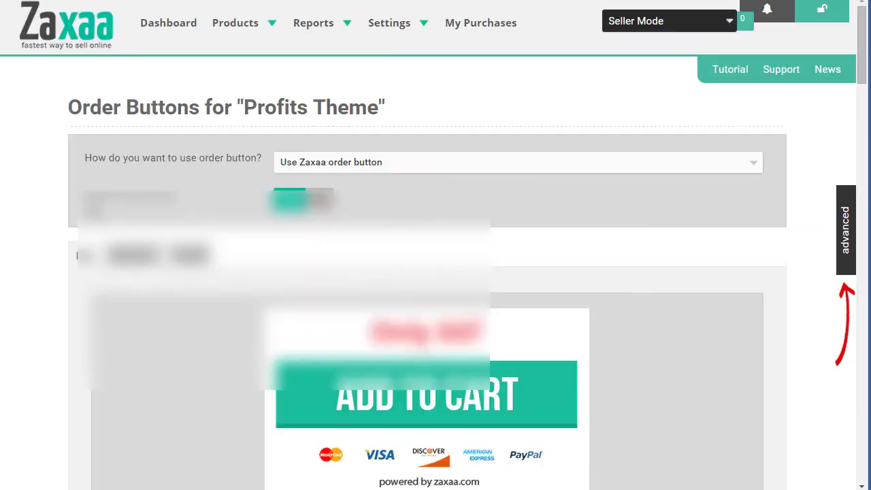
scroll(90, 208, "down", 2)
scroll(93, 210, "down", 1)
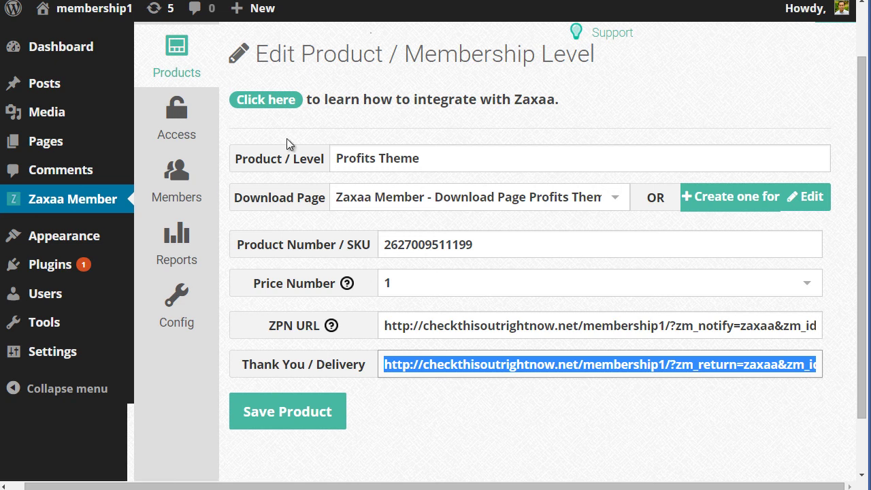
Browse Zaxaa Member's Access and Members pages, then the Last 7 Days engagement report
left_click(158, 126)
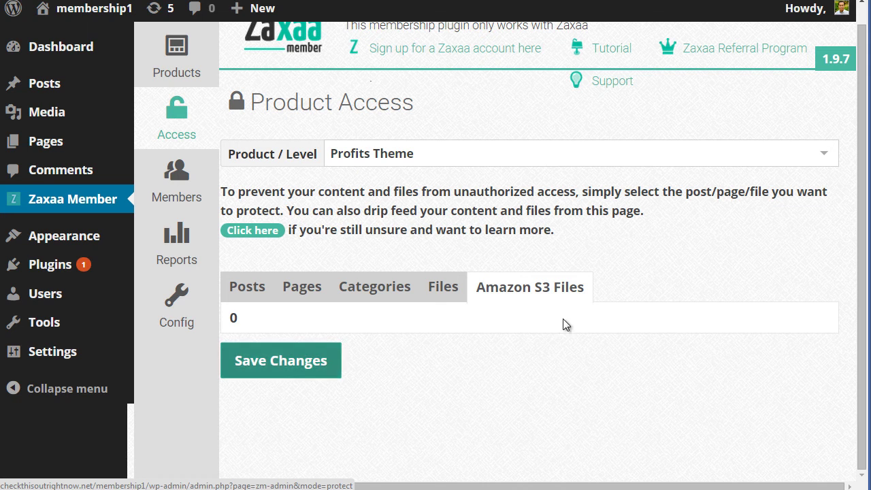
left_click(176, 180)
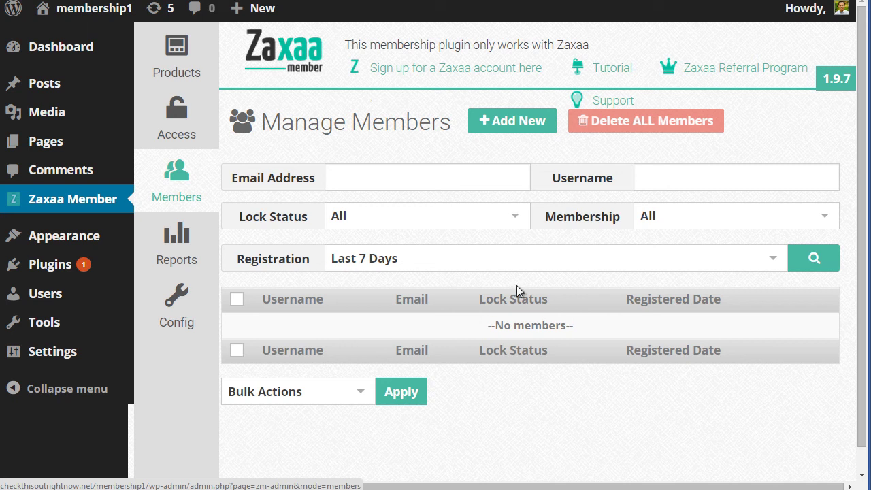
left_click(171, 250)
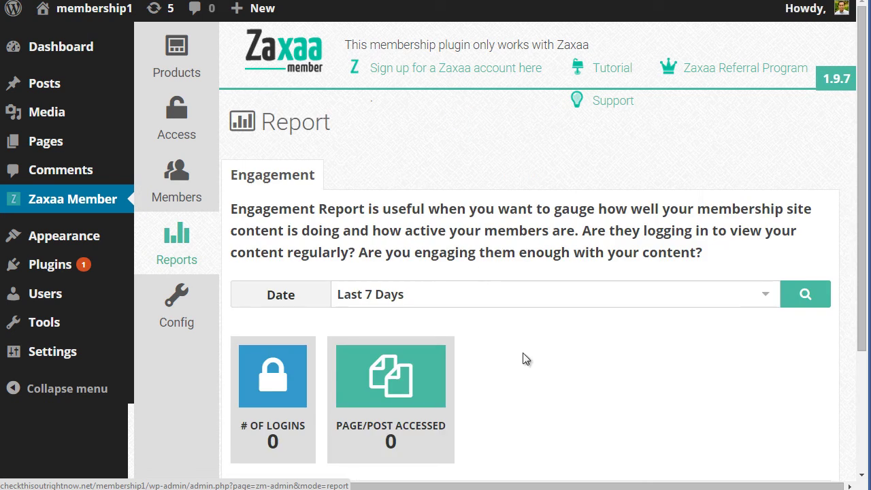
scroll(521, 356, "down", 2)
scroll(521, 334, "up", 1)
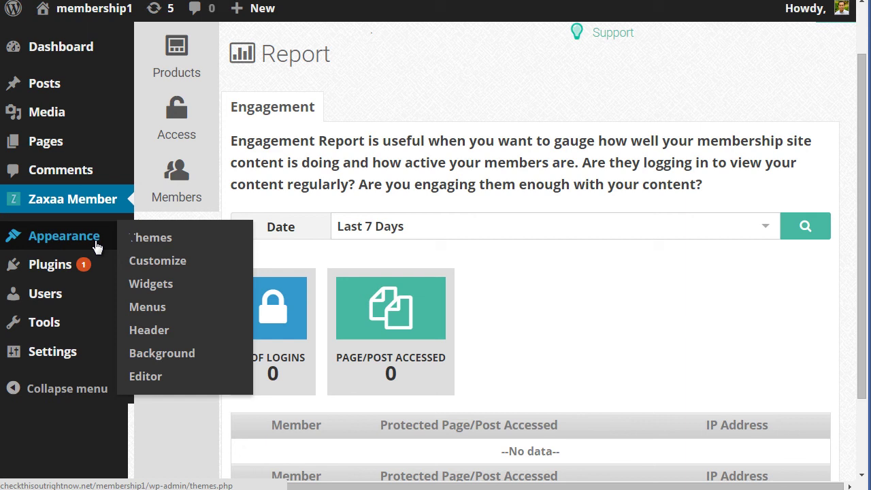
Set Magical Content to Yes under Membership Pages Setup in Zaxaa Member Config
left_click(201, 306)
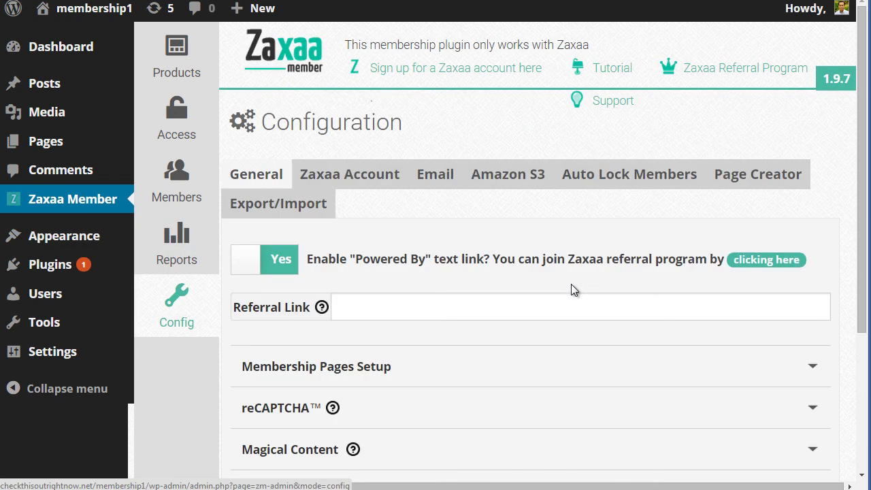
scroll(572, 289, "down", 3)
scroll(573, 291, "up", 2)
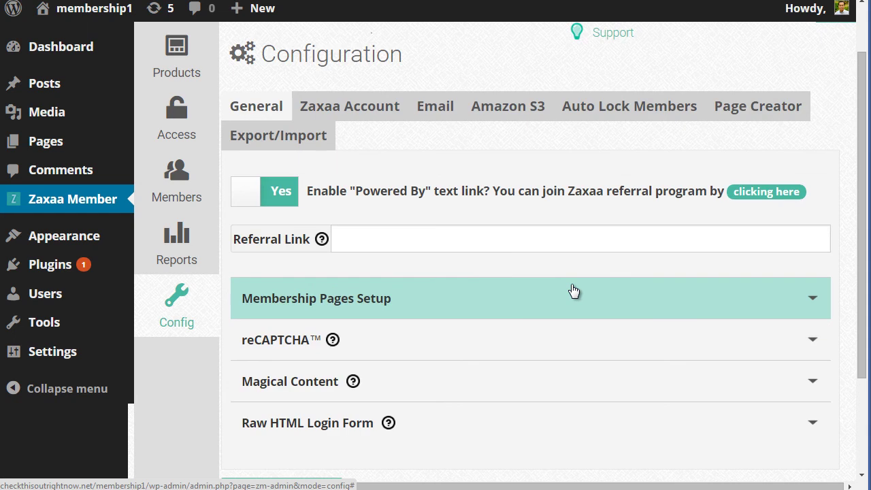
left_click(461, 299)
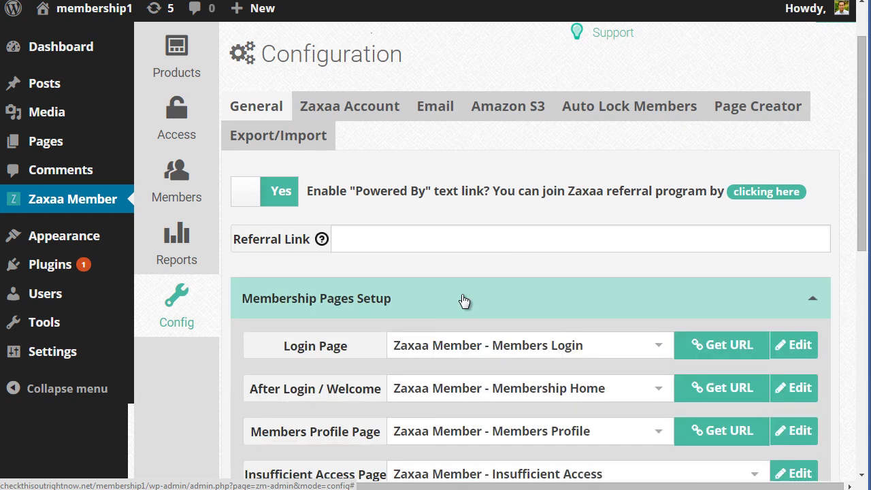
scroll(470, 298, "down", 4)
scroll(470, 302, "down", 2)
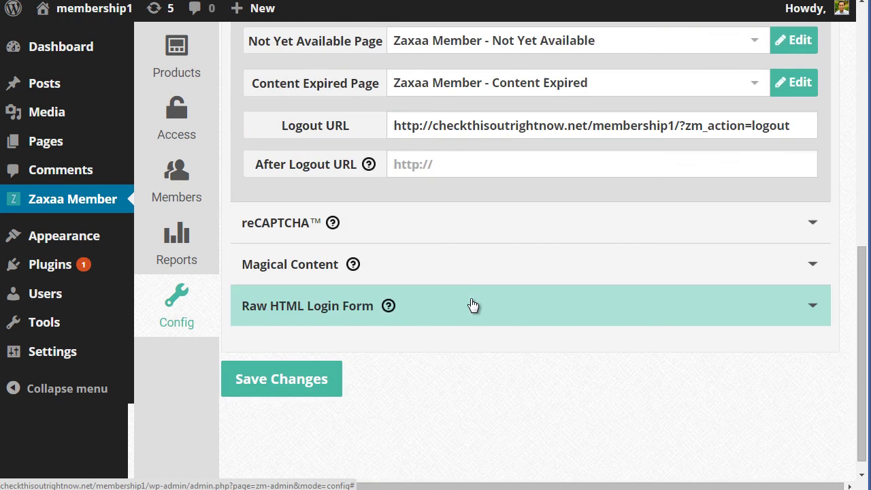
left_click(460, 270)
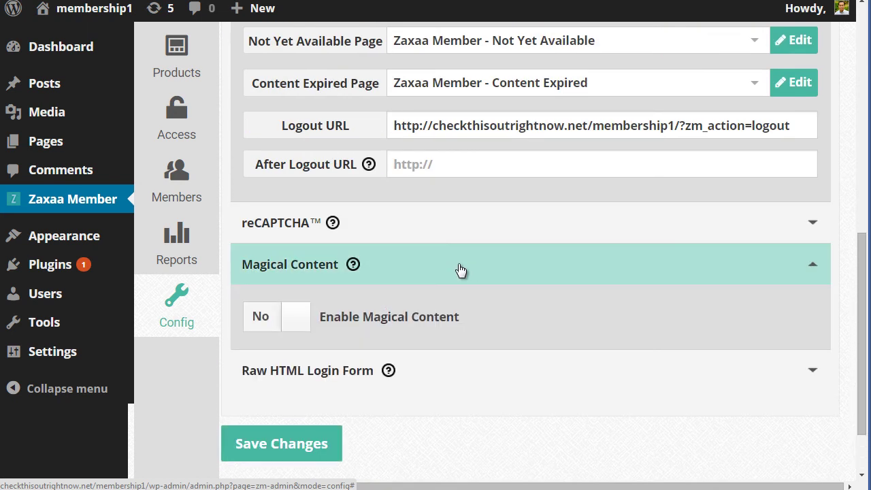
left_click(308, 327)
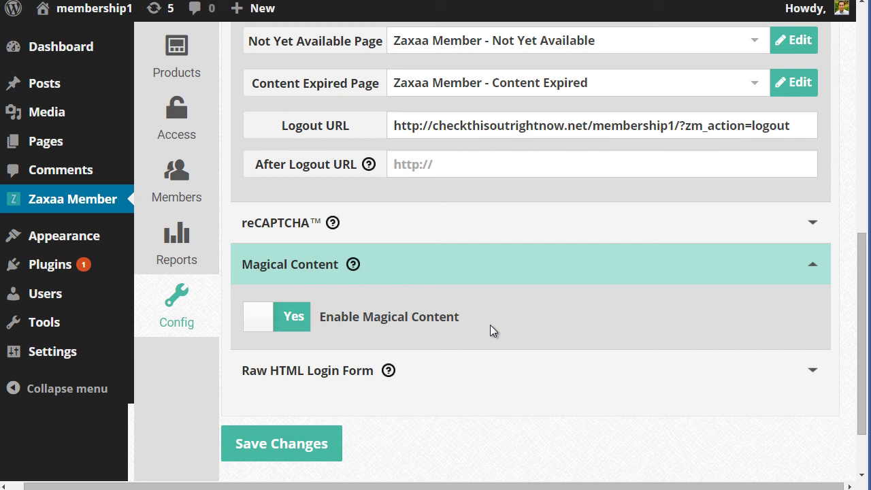
Expand the Raw HTML Login Form and select all of its code
scroll(490, 327, "up", 3)
scroll(488, 327, "down", 4)
left_click(319, 298)
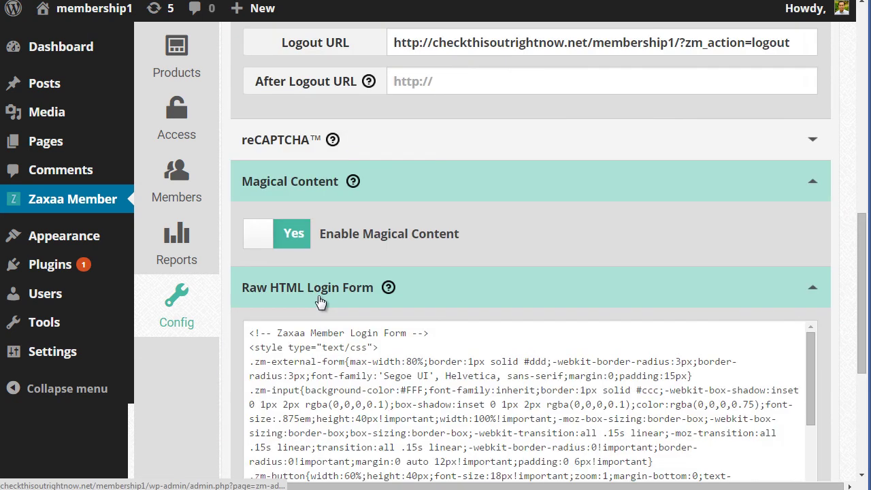
scroll(357, 350, "down", 5)
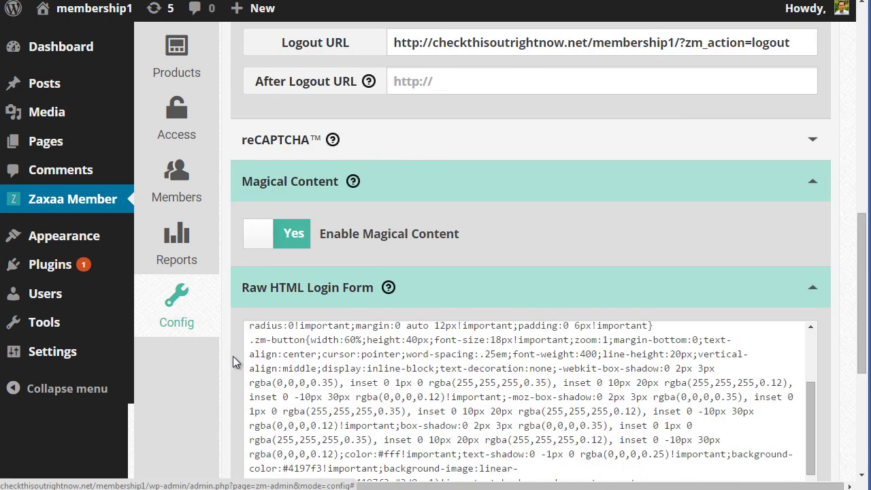
scroll(232, 357, "down", 2)
left_click(381, 304)
key("ctrl+a")
scroll(391, 271, "up", 2)
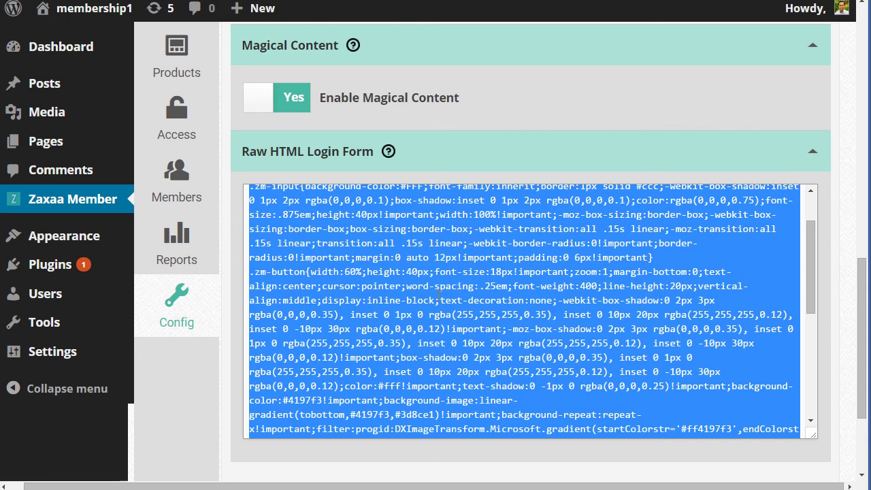
scroll(439, 295, "up", 5)
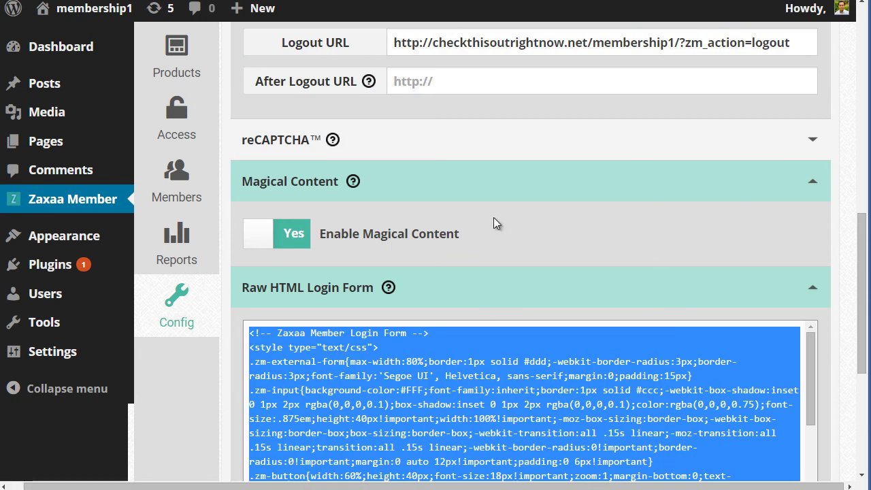